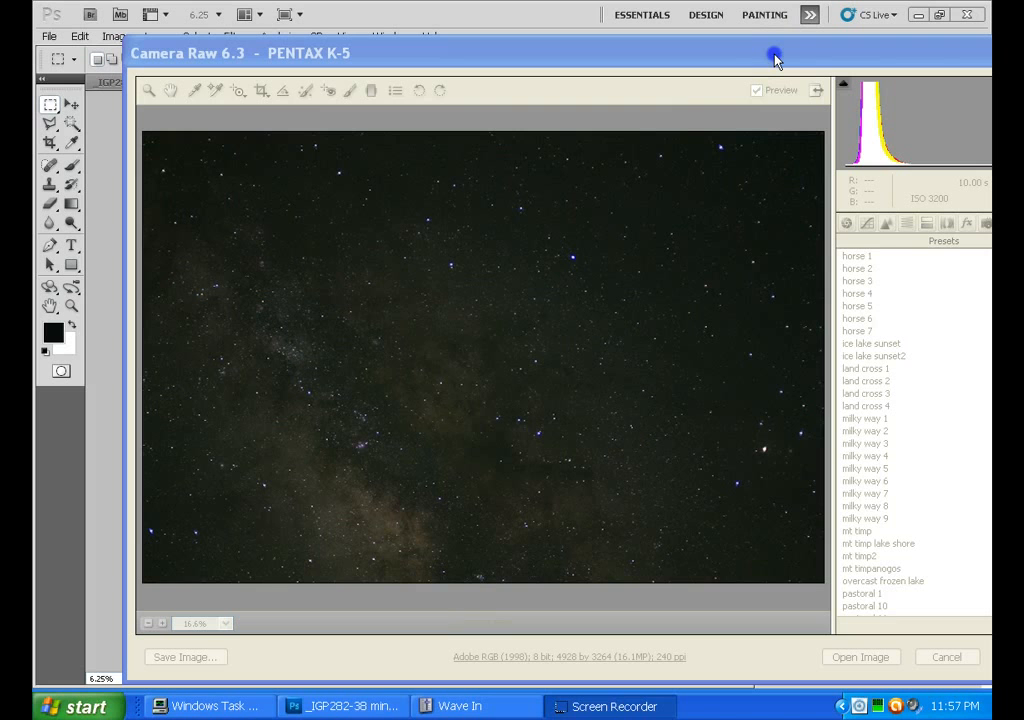
Step: Compare the milky way 9, 5, 6, 2 and 1 presets on the raw night-sky photo, finishing with milky way 8
{"action": "left_click_drag", "start_coordinate": [775, 60], "coordinate": [740, 60]}
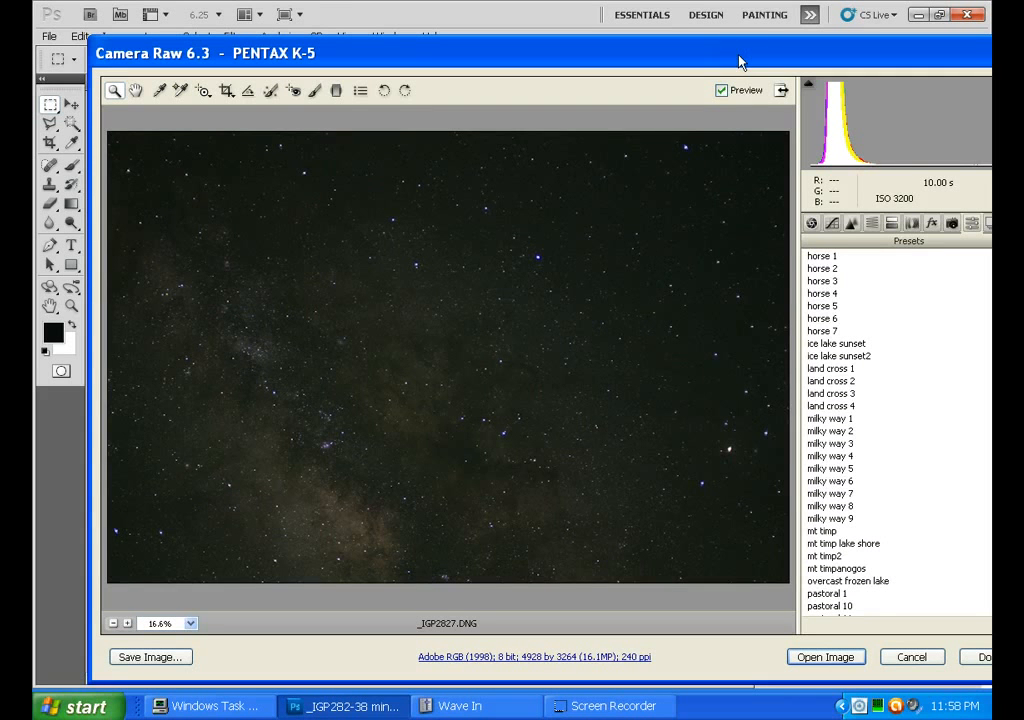
{"action": "left_click", "coordinate": [739, 60]}
{"action": "left_click_drag", "start_coordinate": [752, 54], "coordinate": [699, 38]}
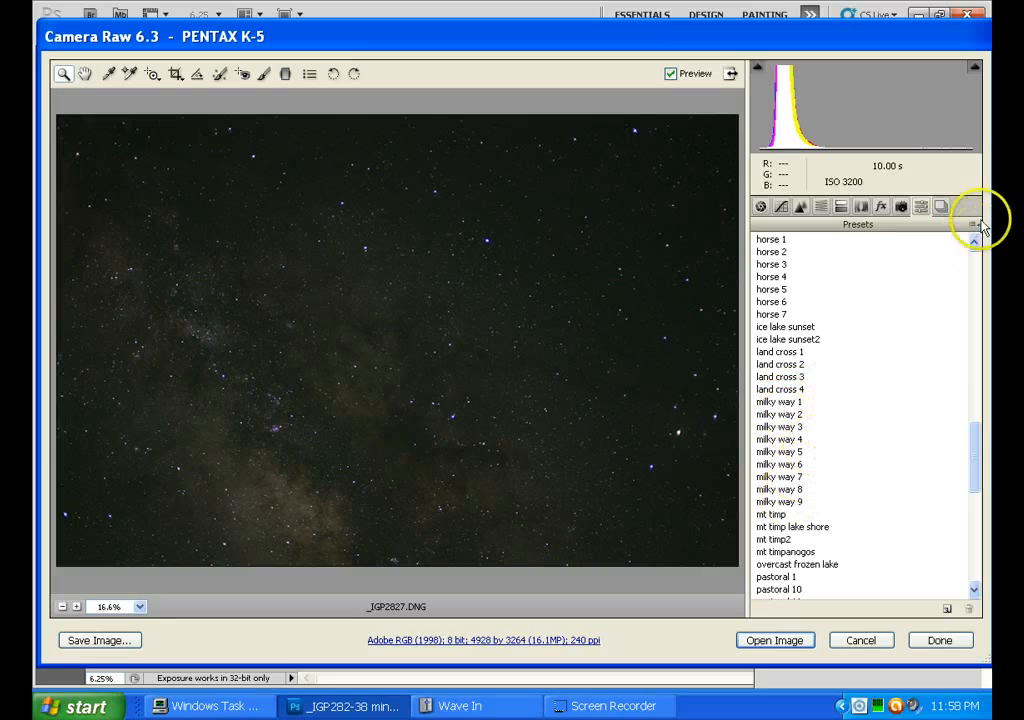
{"action": "left_click", "coordinate": [789, 502]}
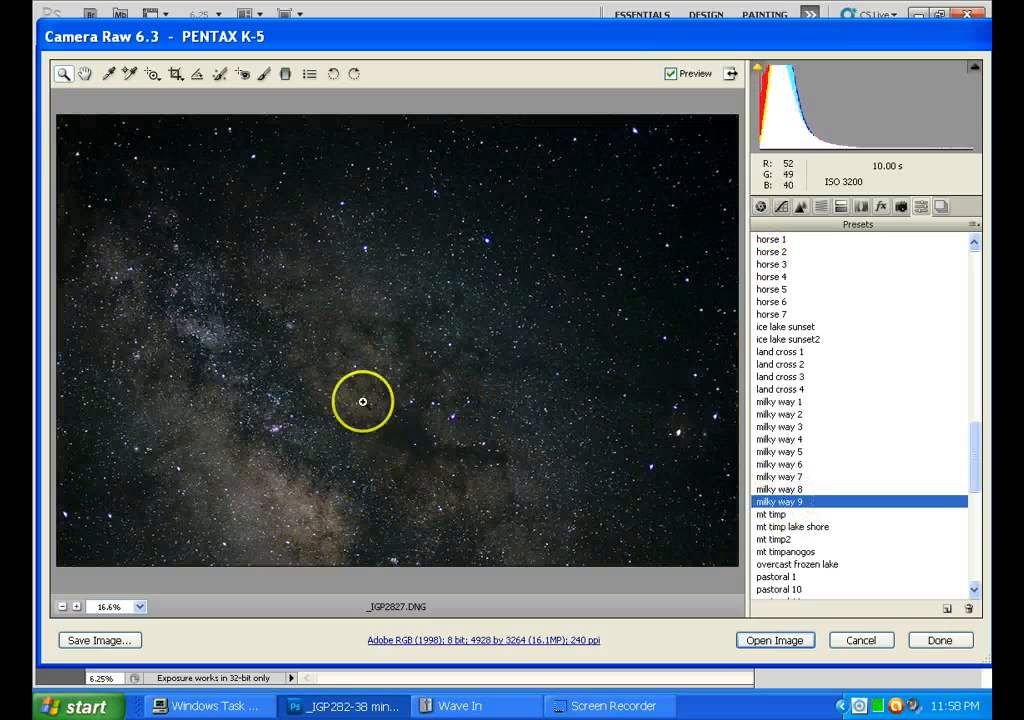
{"action": "left_click", "coordinate": [789, 453]}
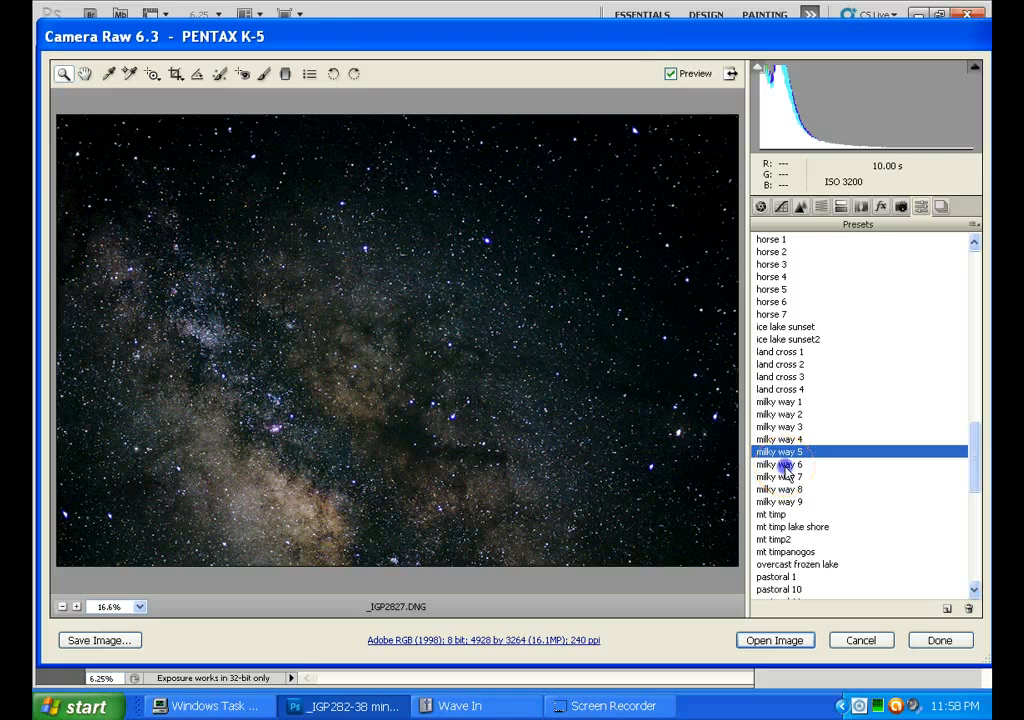
{"action": "left_click", "coordinate": [787, 466]}
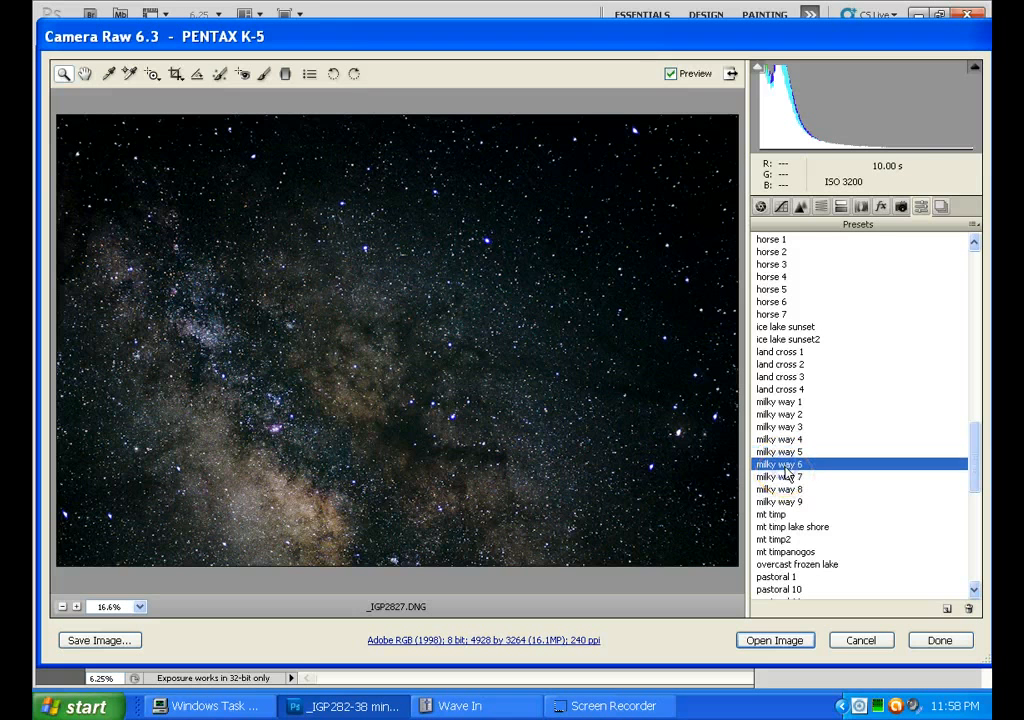
{"action": "left_click", "coordinate": [783, 415]}
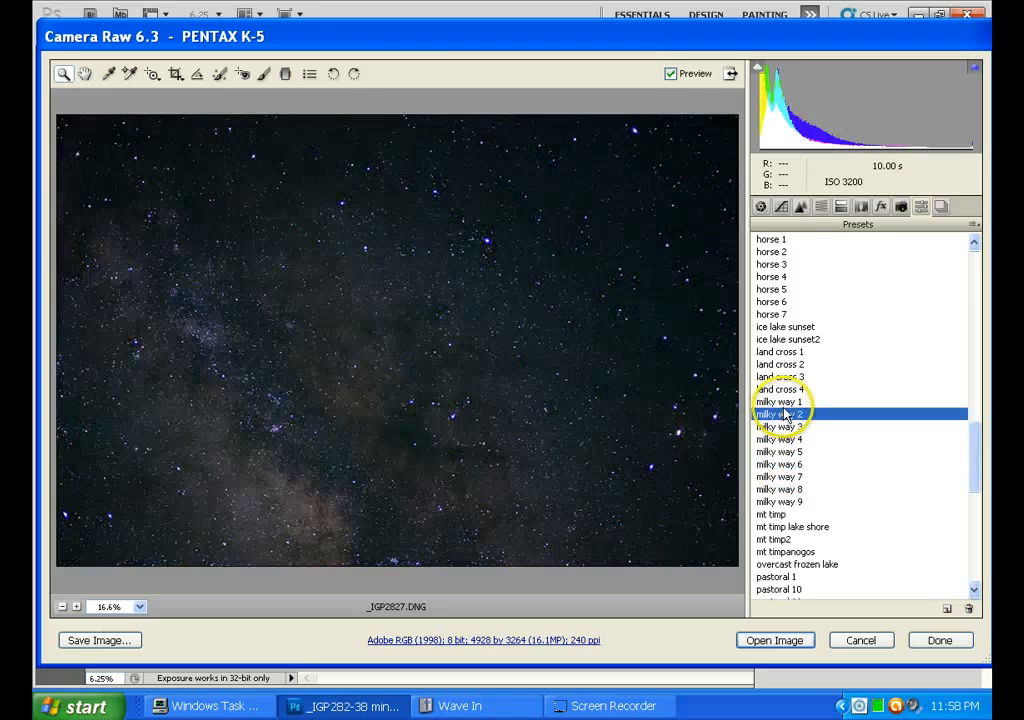
{"action": "left_click", "coordinate": [781, 402]}
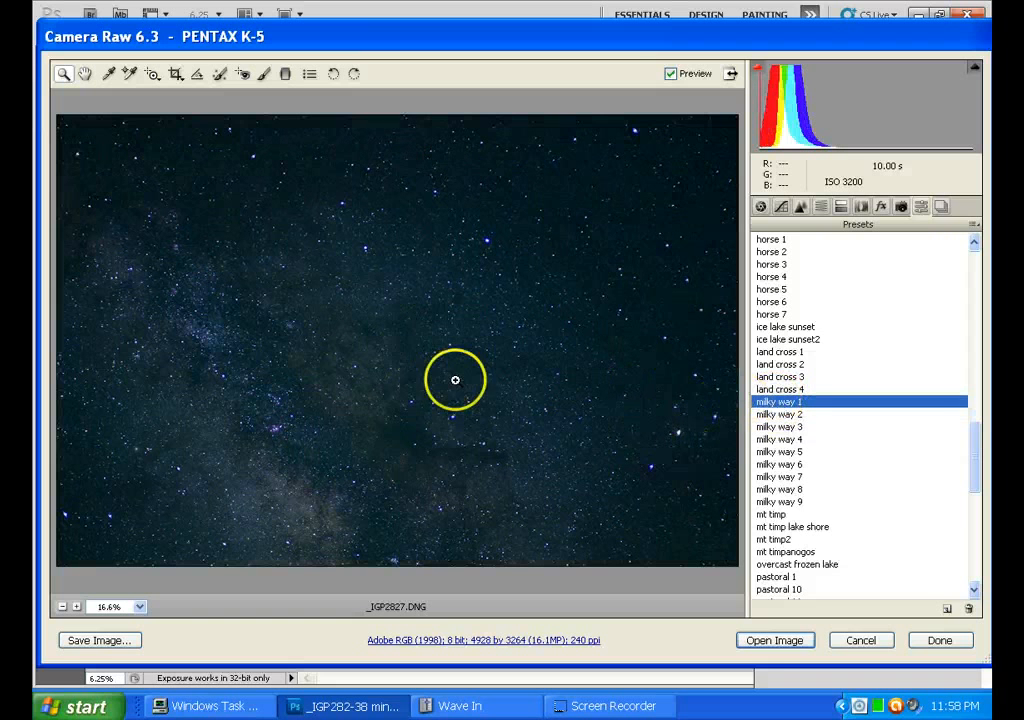
{"action": "left_click", "coordinate": [790, 503]}
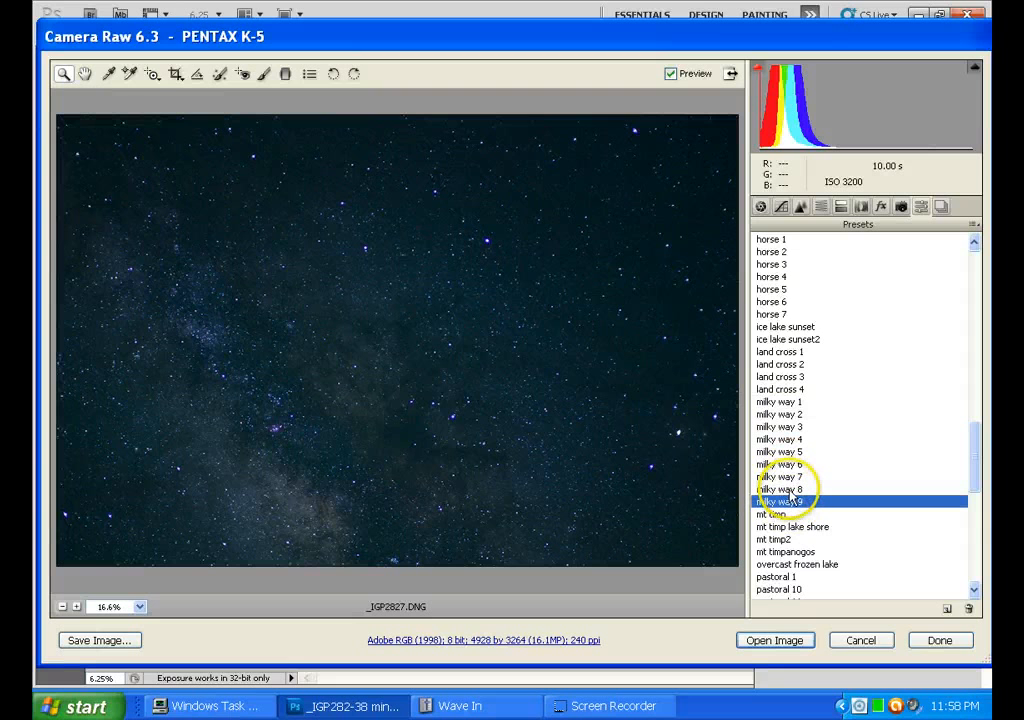
{"action": "left_click", "coordinate": [806, 490]}
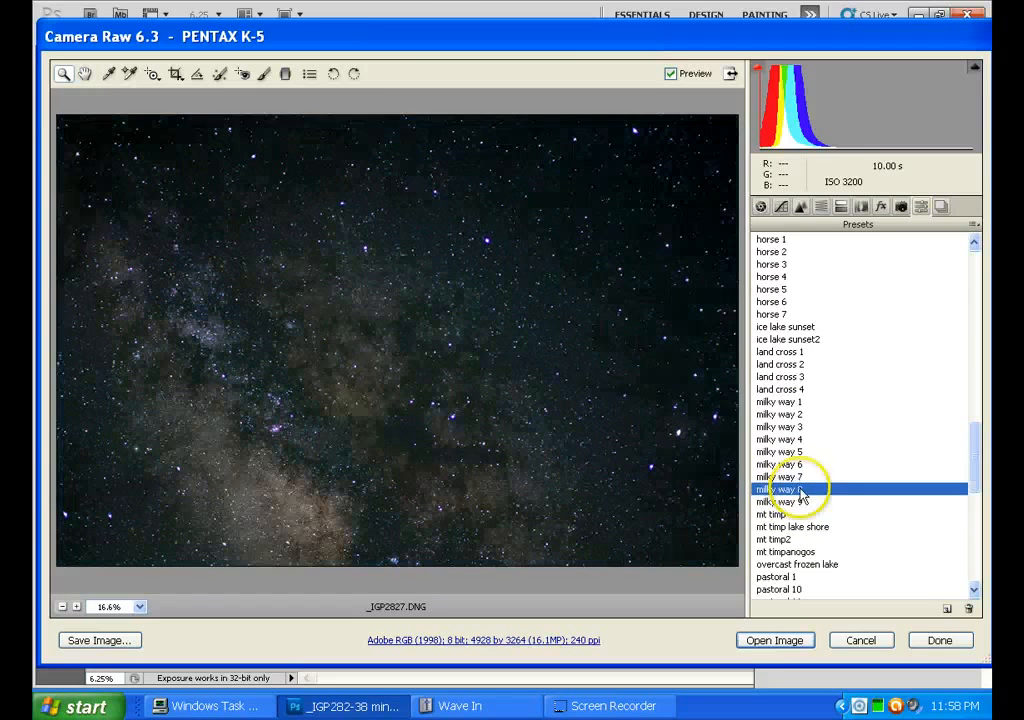
Step: Review the preset's Basic, Detail, HSL and Split Toning settings, and leave Camera Raw without opening the image
{"action": "left_click", "coordinate": [758, 207]}
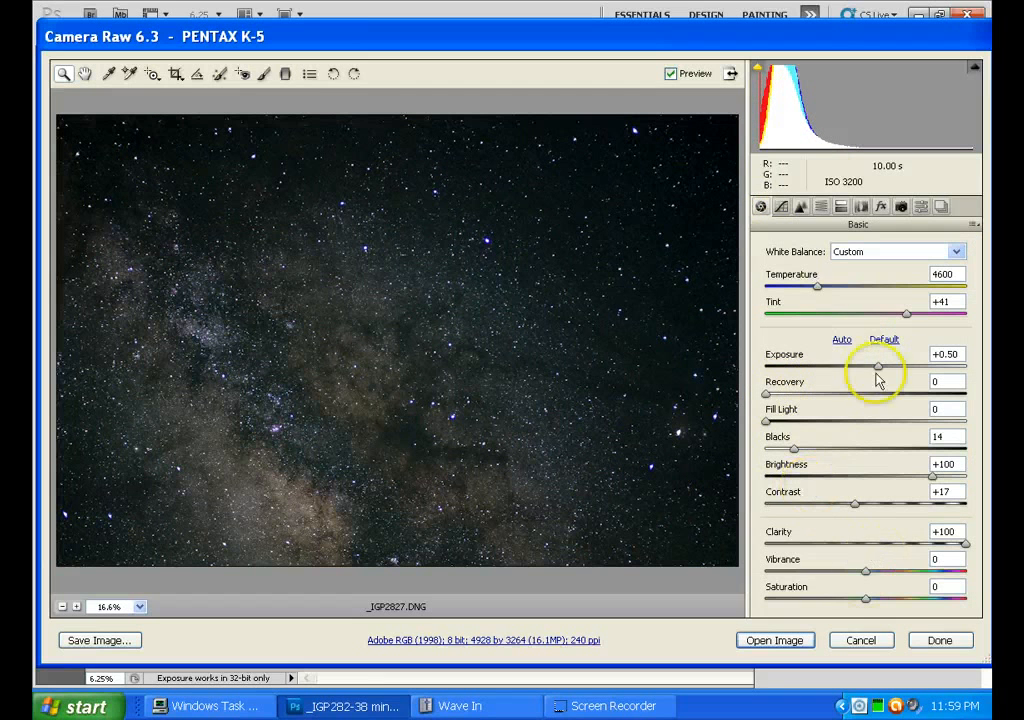
{"action": "left_click", "coordinate": [800, 208]}
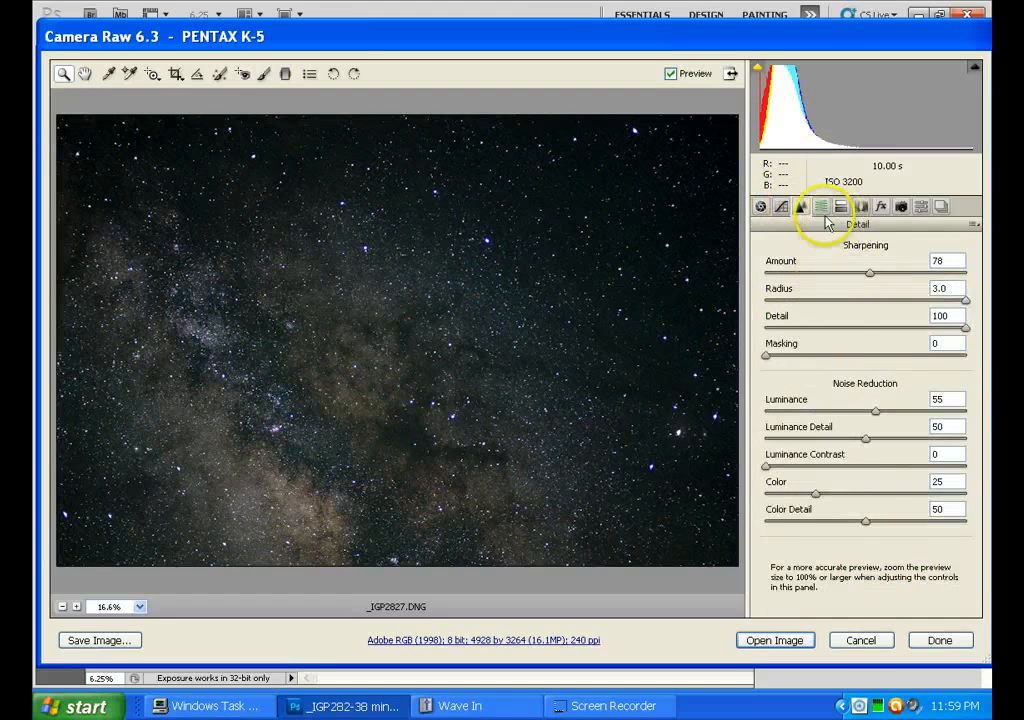
{"action": "left_click", "coordinate": [820, 207]}
{"action": "left_click", "coordinate": [840, 207]}
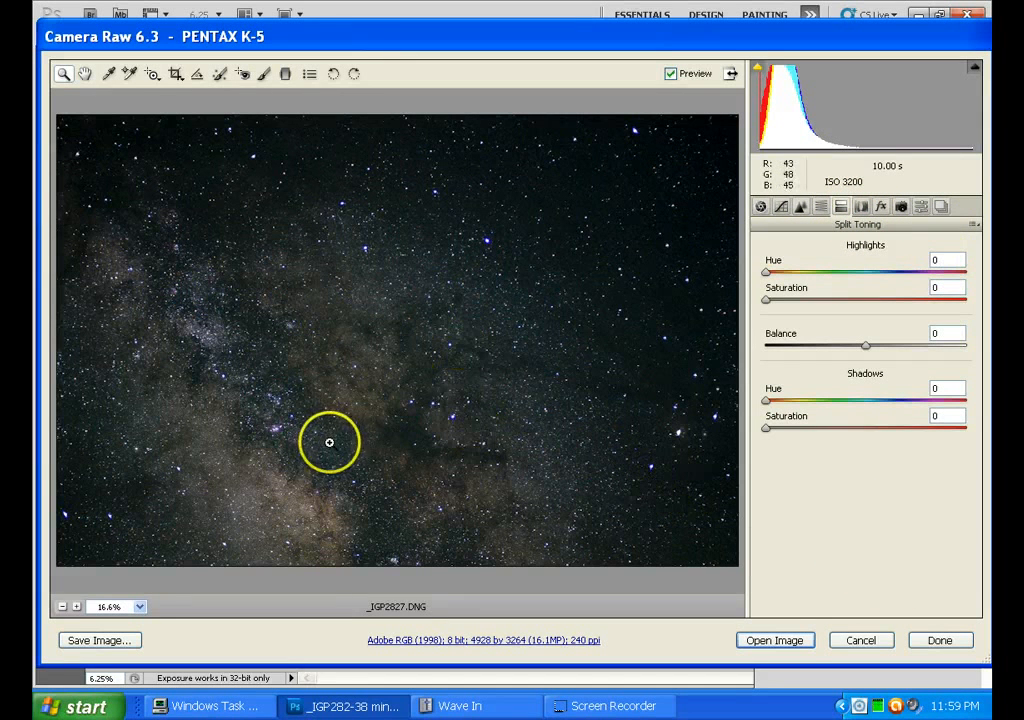
{"action": "left_click", "coordinate": [941, 646]}
{"action": "left_click", "coordinate": [864, 643]}
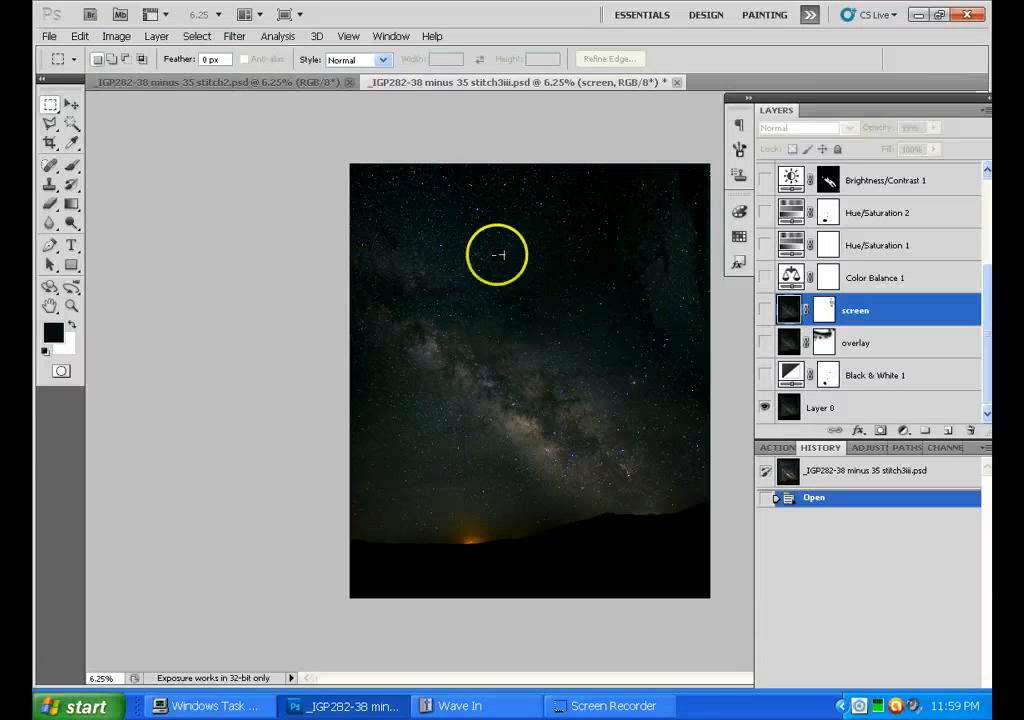
Step: In _IGP282-38 minus 35 stitch2.psd, hide and reshow Layer 9 and Layer 7 to inspect their parts of the panorama
{"action": "left_click", "coordinate": [300, 86]}
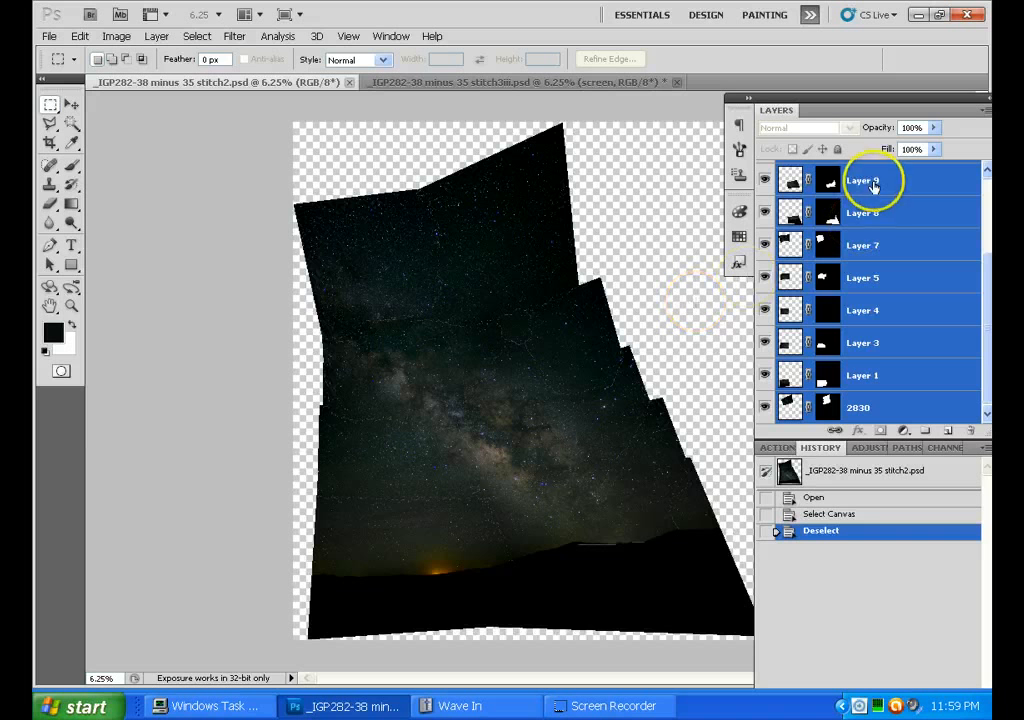
{"action": "left_click", "coordinate": [765, 181]}
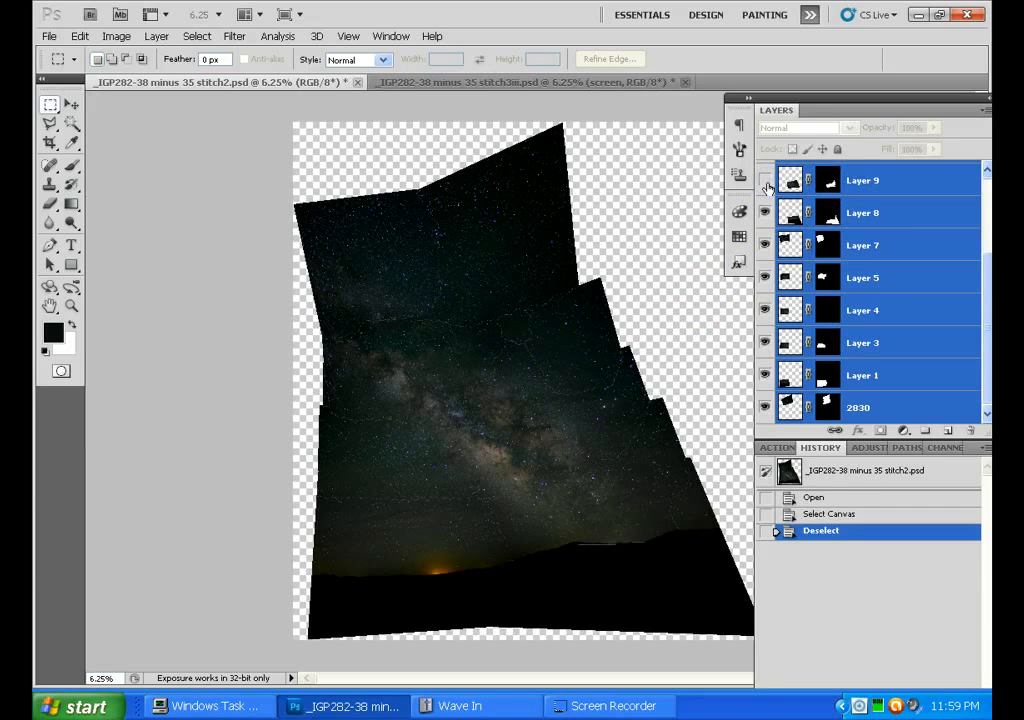
{"action": "left_click", "coordinate": [767, 185]}
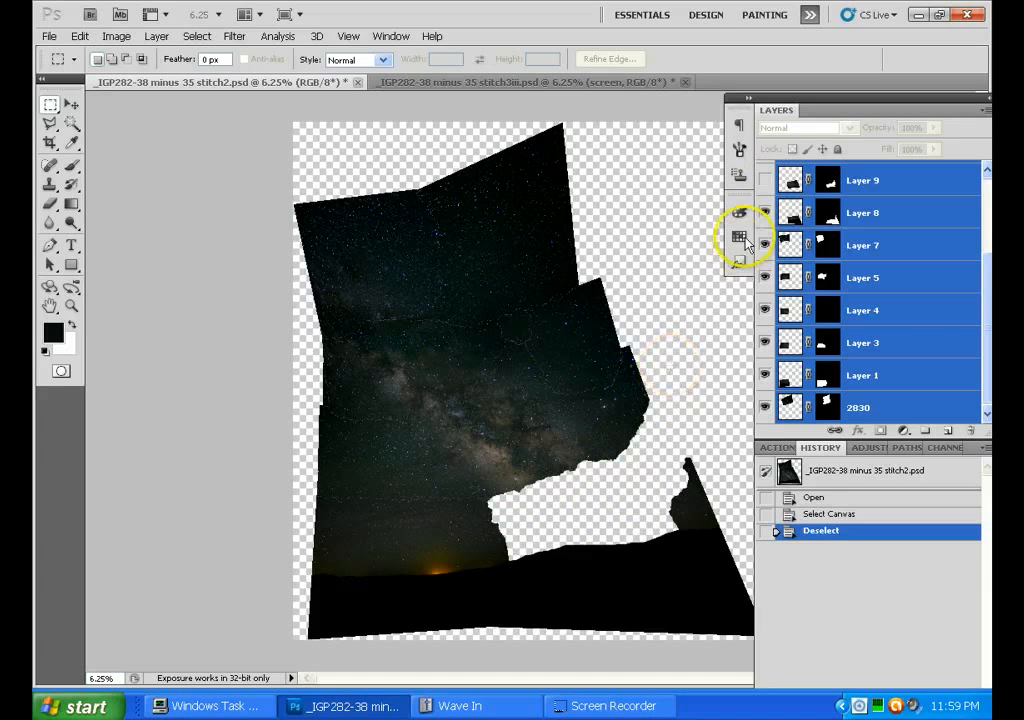
{"action": "left_click", "coordinate": [765, 181]}
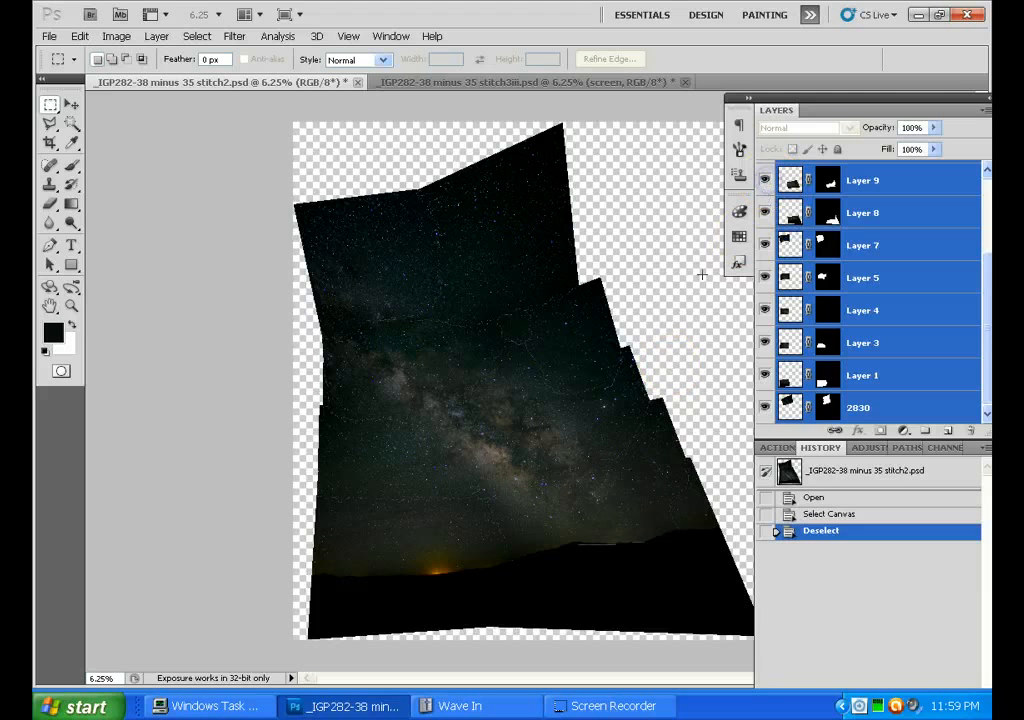
{"action": "left_click", "coordinate": [766, 246]}
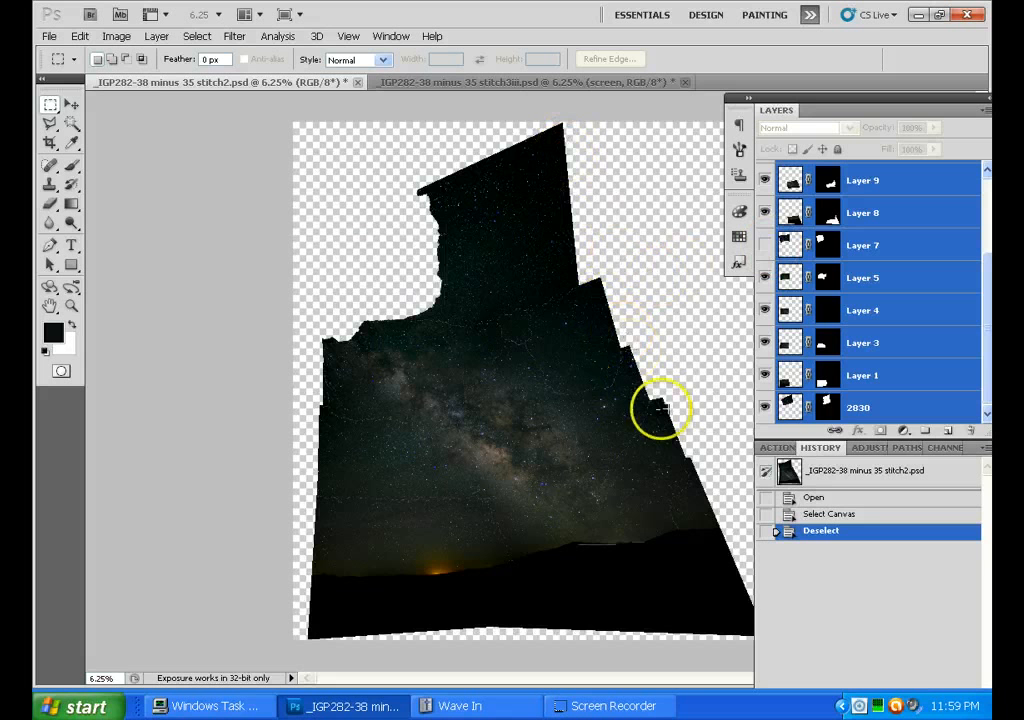
{"action": "left_click", "coordinate": [765, 246]}
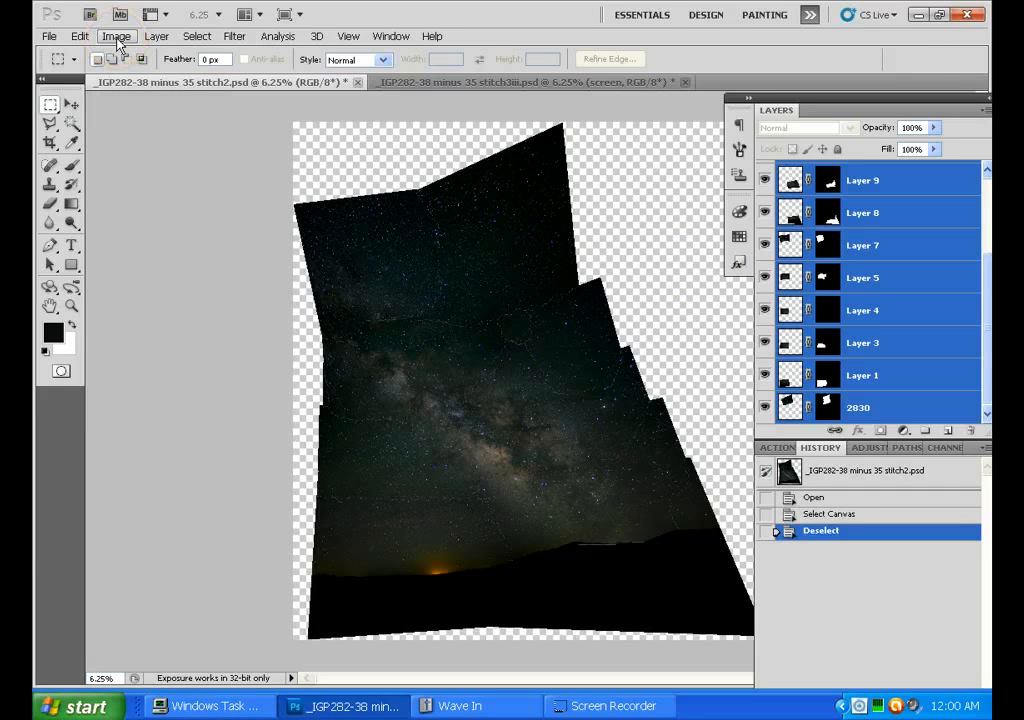
Step: Select the whole canvas, view the Transform commands available for the stitched layers, and deselect
{"action": "key", "text": "ctrl+a"}
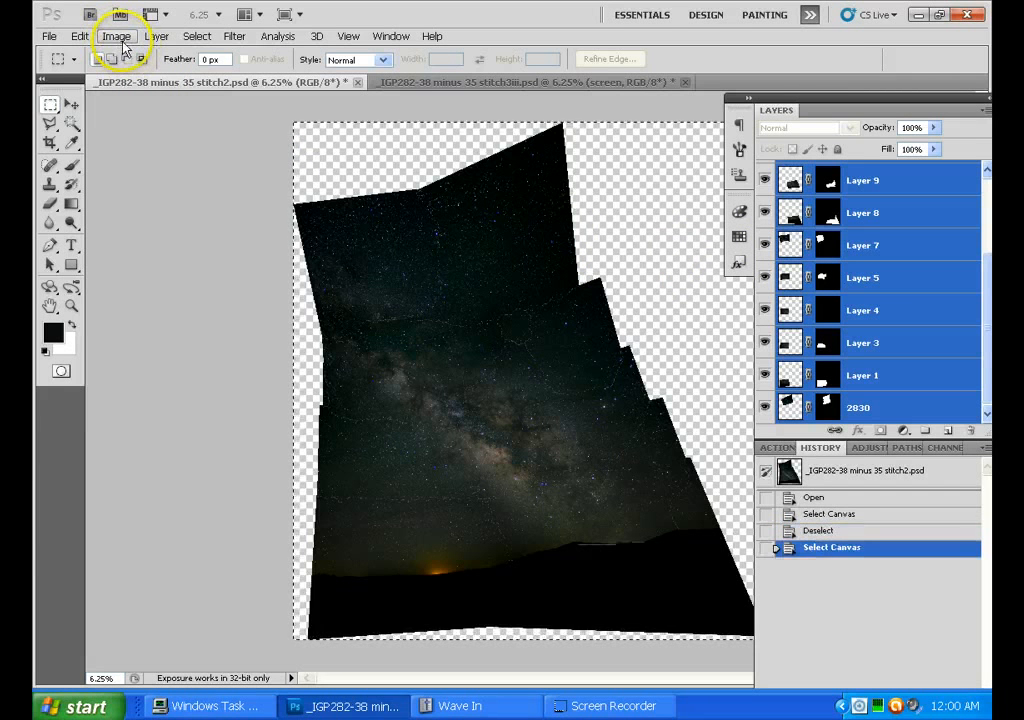
{"action": "left_click", "coordinate": [117, 37]}
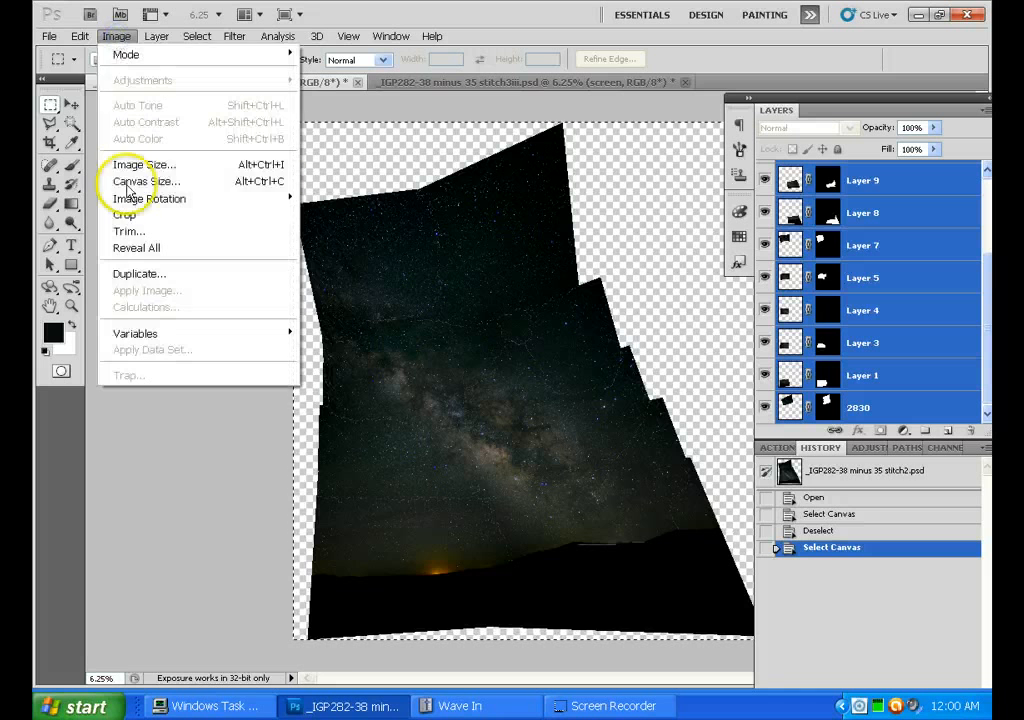
{"action": "mouse_move", "coordinate": [79, 36]}
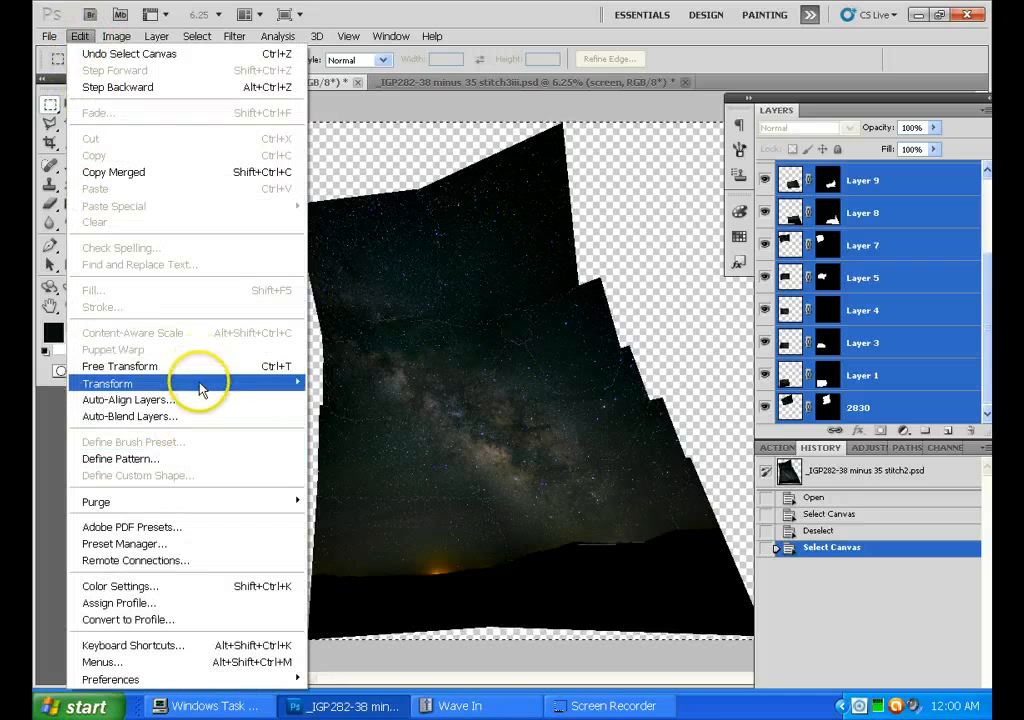
{"action": "mouse_move", "coordinate": [201, 389]}
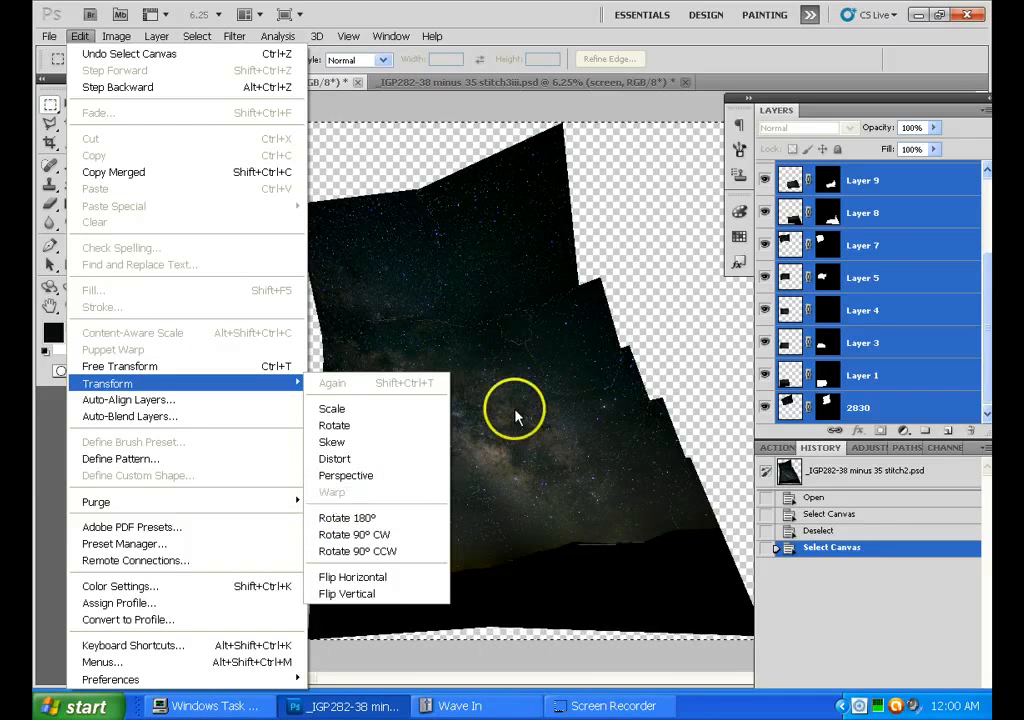
{"action": "left_click", "coordinate": [320, 89]}
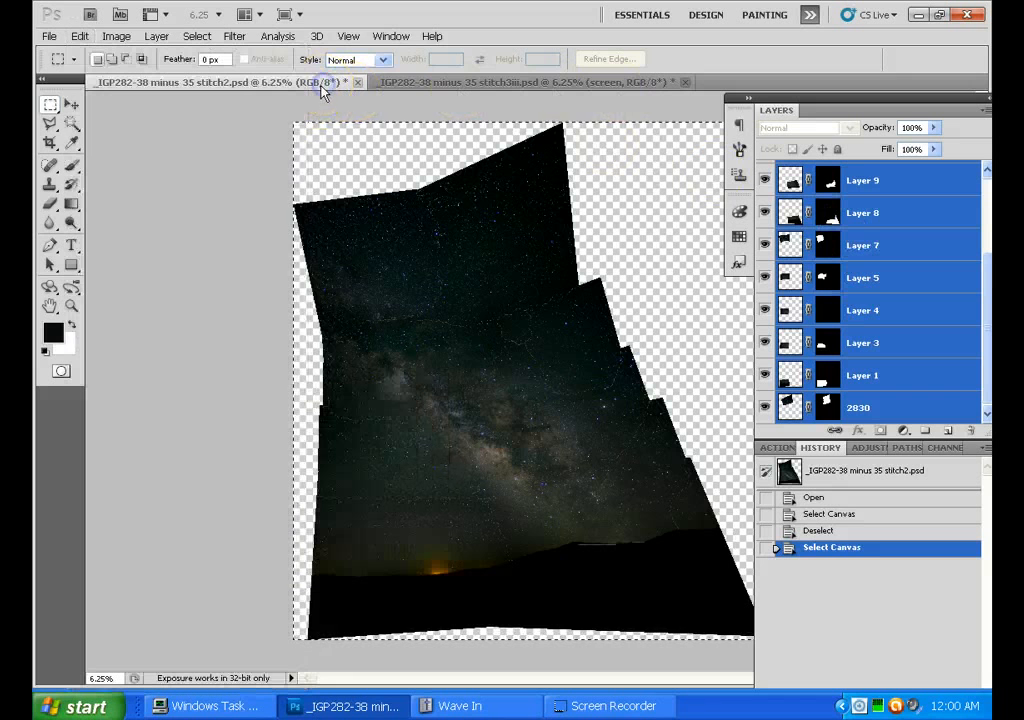
{"action": "left_click", "coordinate": [270, 234]}
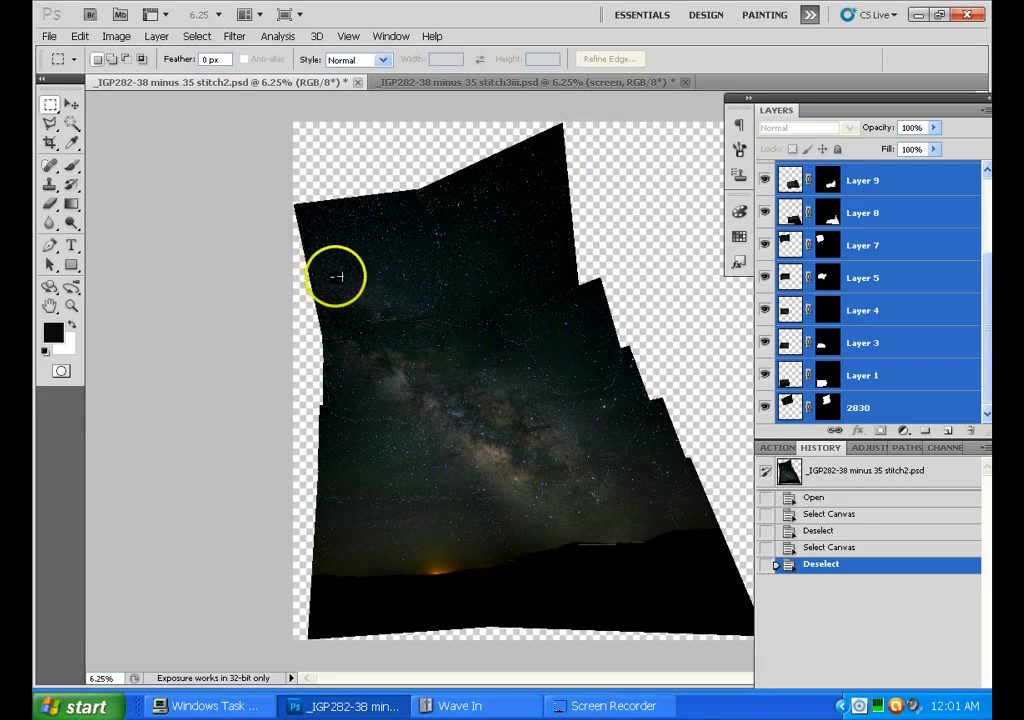
Step: Compare the stitch with _IGP282-38 minus 35 stitch3iii.psd, and close _IGP282-38 minus 35 stitch2.psd without saving its changes
{"action": "left_click", "coordinate": [484, 84]}
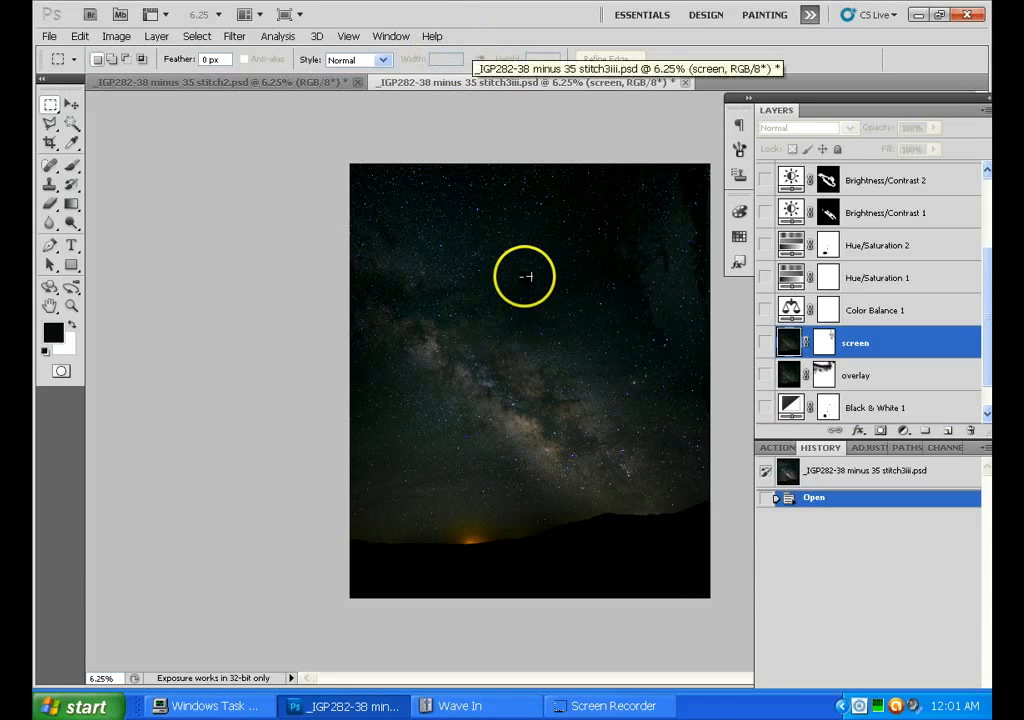
{"action": "left_click", "coordinate": [333, 86]}
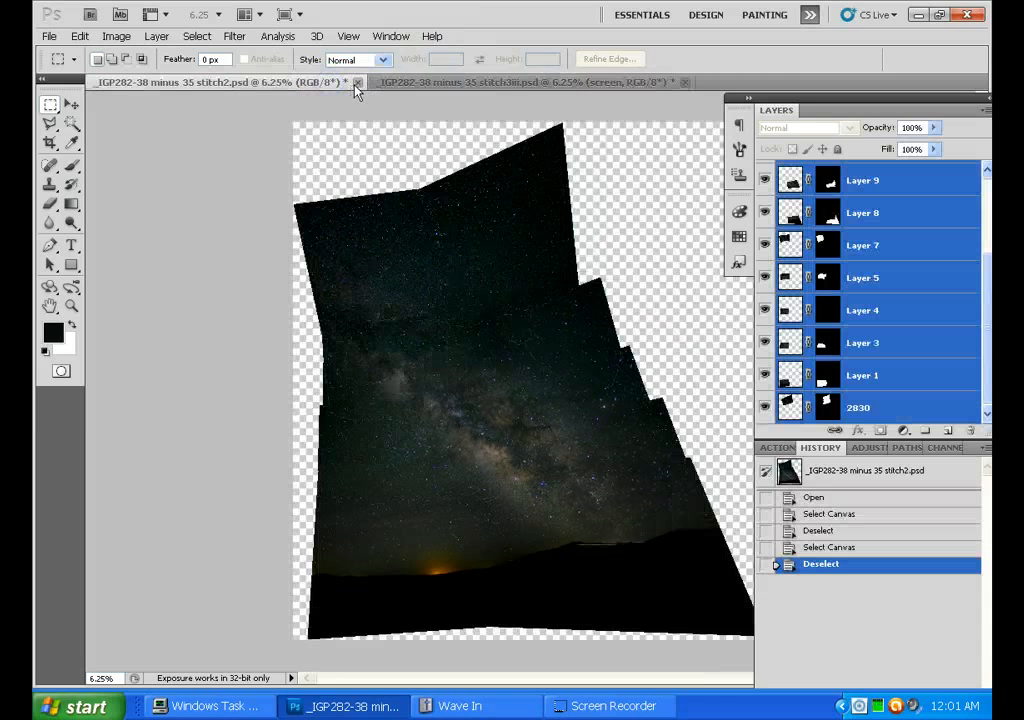
{"action": "left_click", "coordinate": [357, 84]}
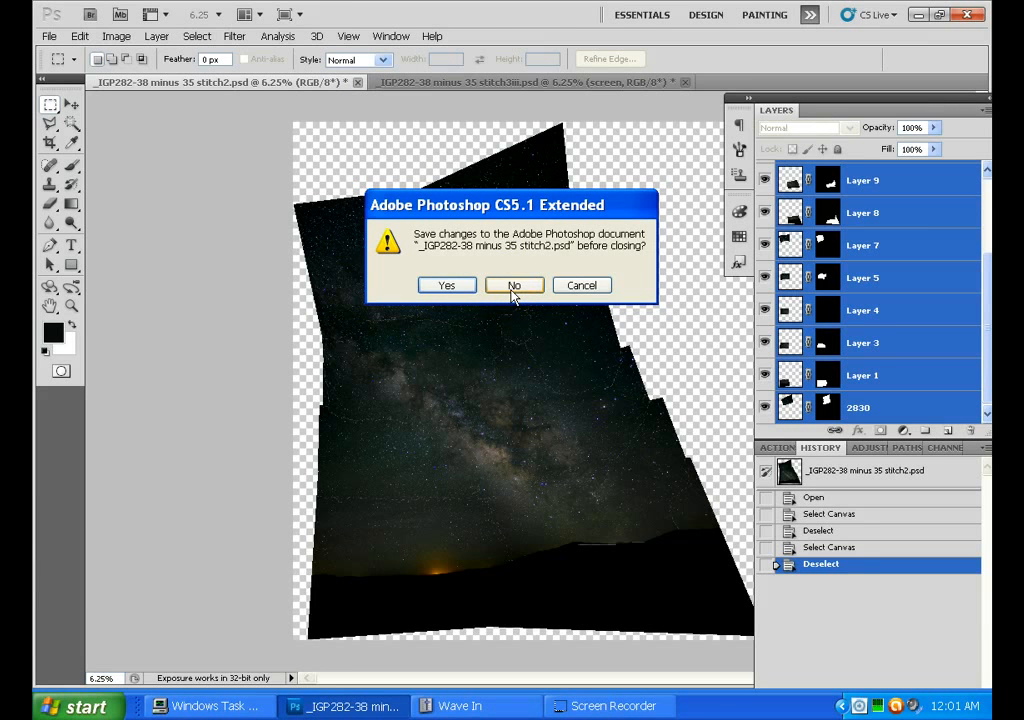
{"action": "left_click_drag", "start_coordinate": [584, 212], "coordinate": [571, 217]}
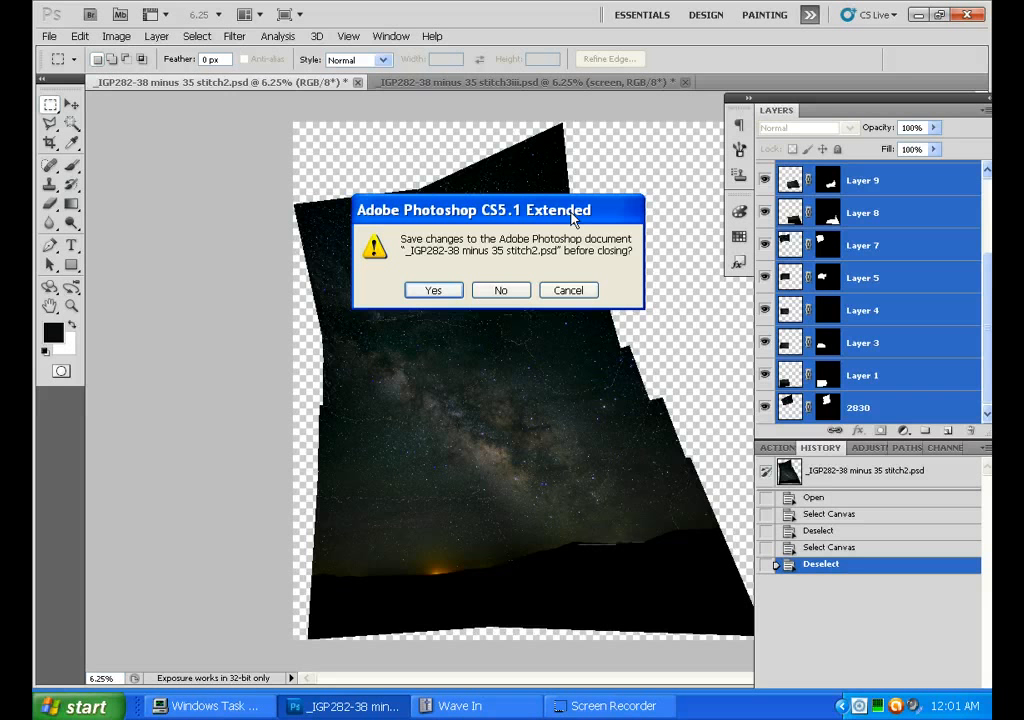
{"action": "left_click", "coordinate": [508, 296]}
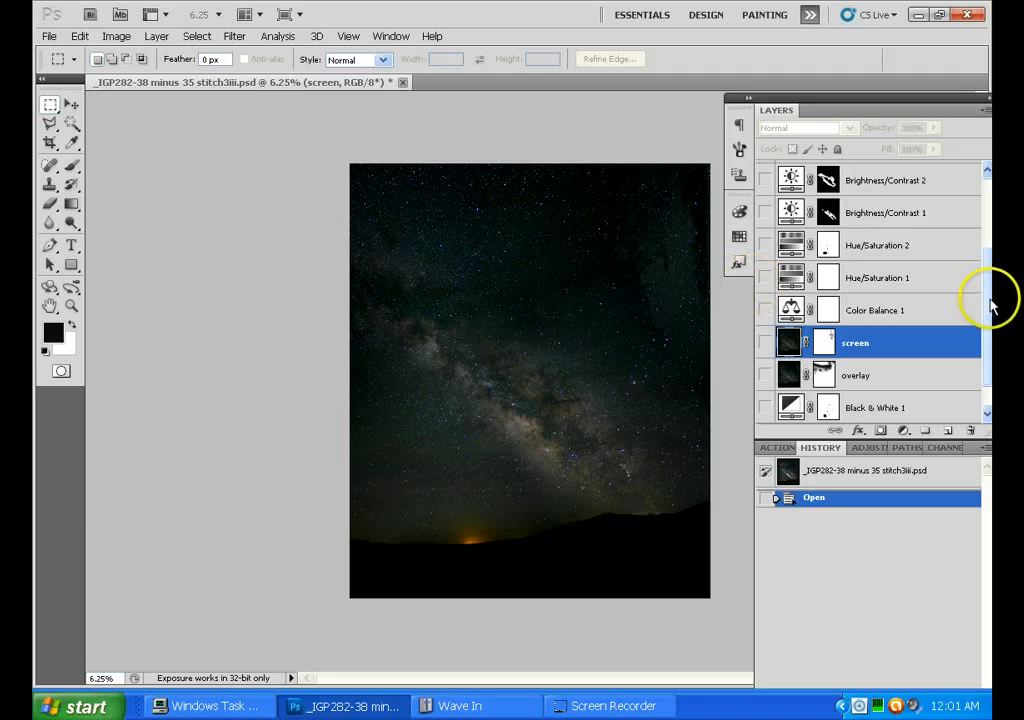
Step: View the adjustment layer types available for the panorama, and leave the list without adding one
{"action": "left_click_drag", "start_coordinate": [990, 297], "coordinate": [992, 325]}
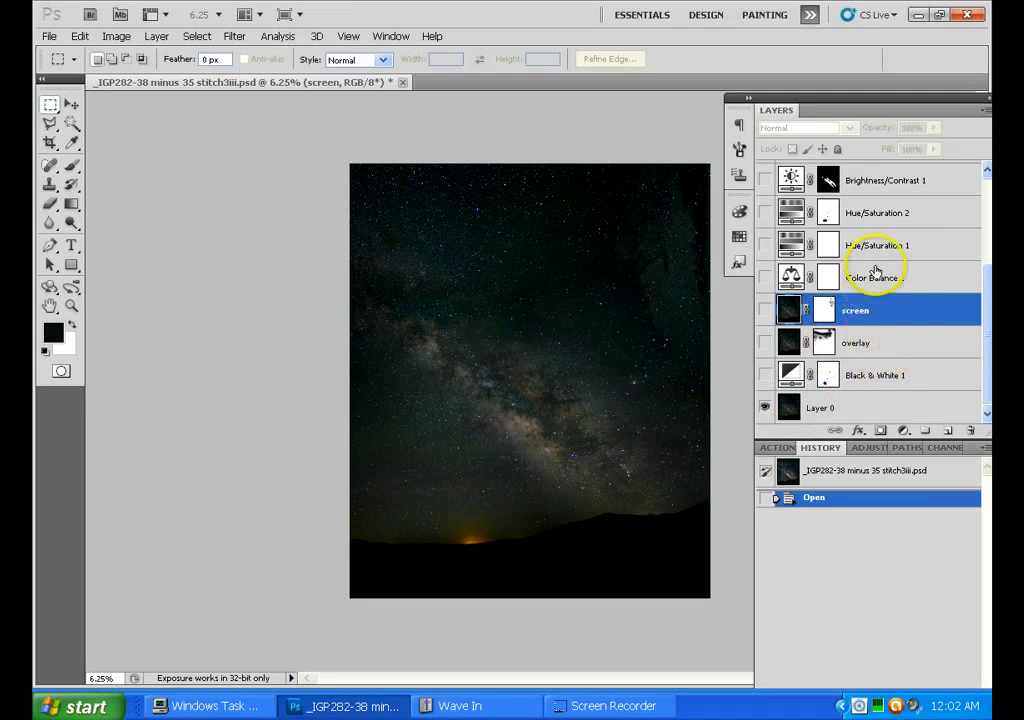
{"action": "left_click", "coordinate": [905, 434]}
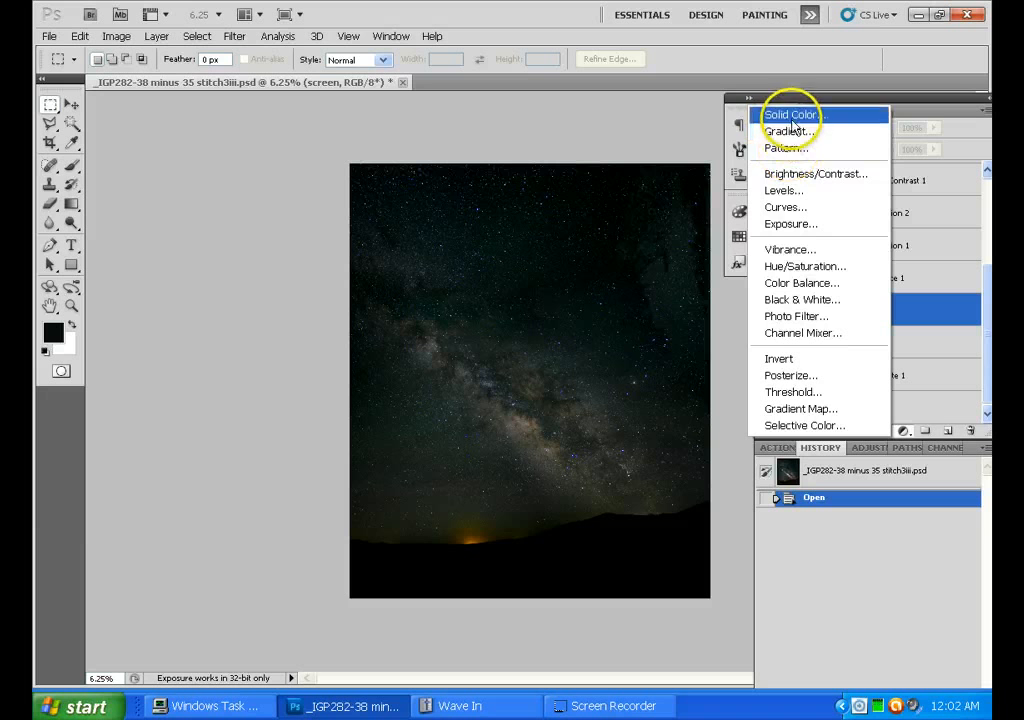
{"action": "left_click", "coordinate": [925, 101]}
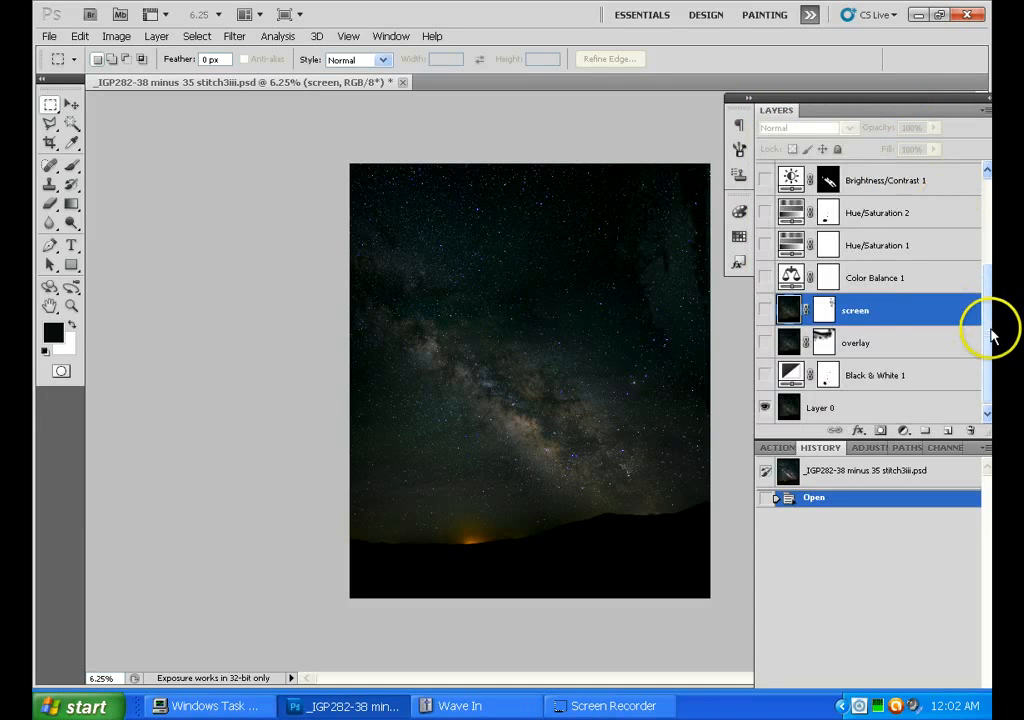
Step: Turn on the Black & White 1 adjustment layer above Layer 0 and display its color slider settings
{"action": "left_click_drag", "start_coordinate": [987, 327], "coordinate": [990, 354]}
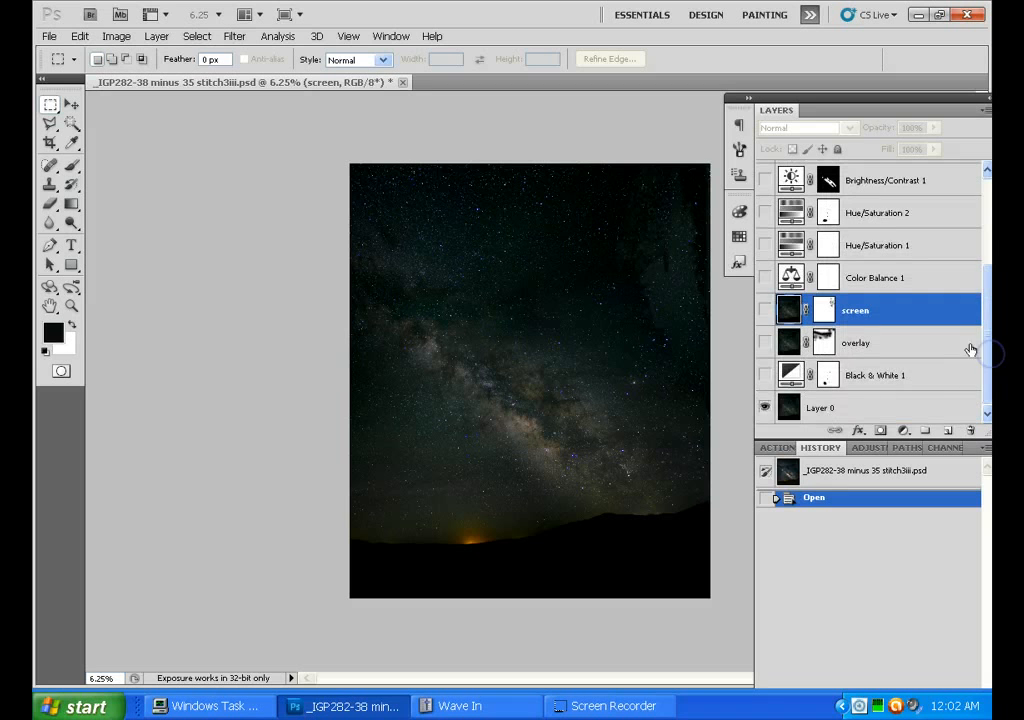
{"action": "left_click", "coordinate": [766, 375]}
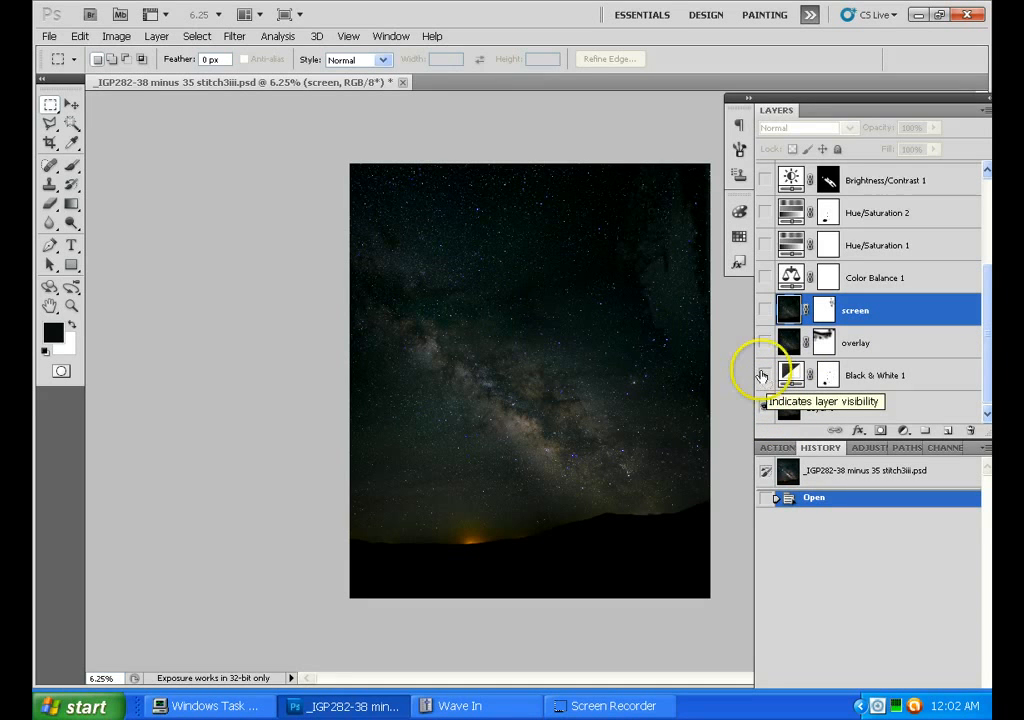
{"action": "left_click", "coordinate": [762, 377]}
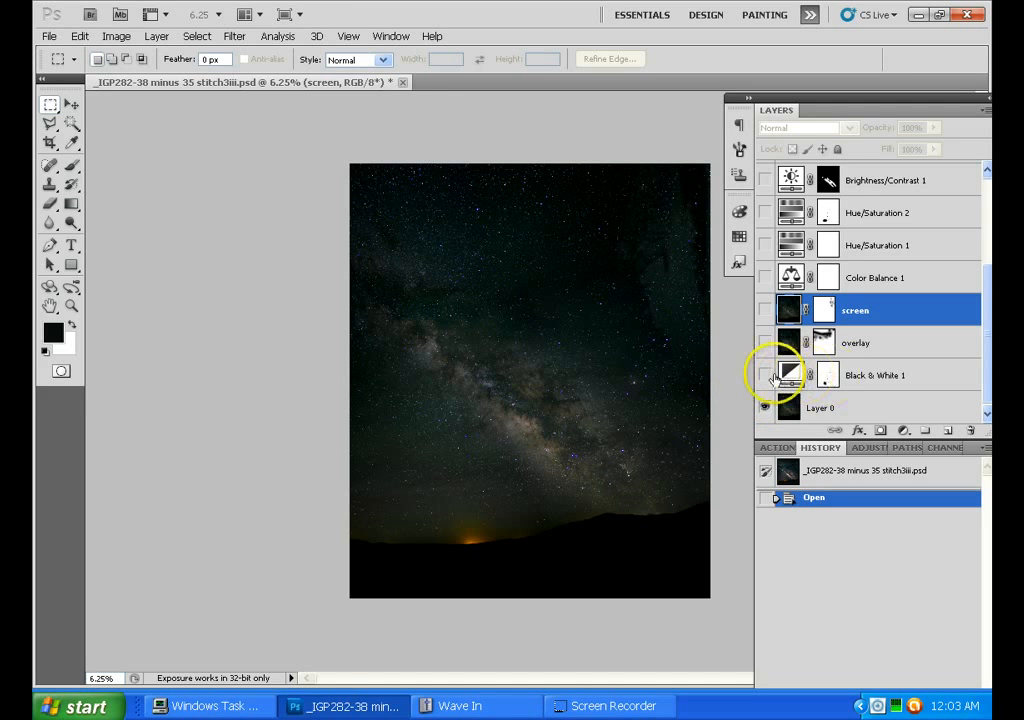
{"action": "left_click", "coordinate": [768, 375]}
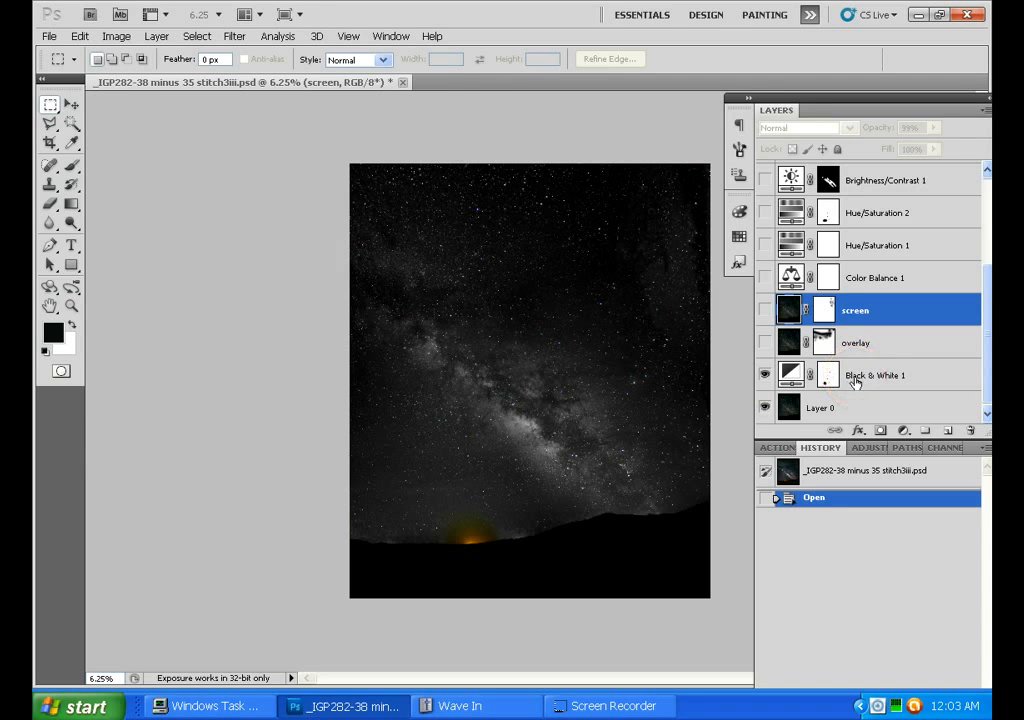
{"action": "left_click", "coordinate": [852, 378]}
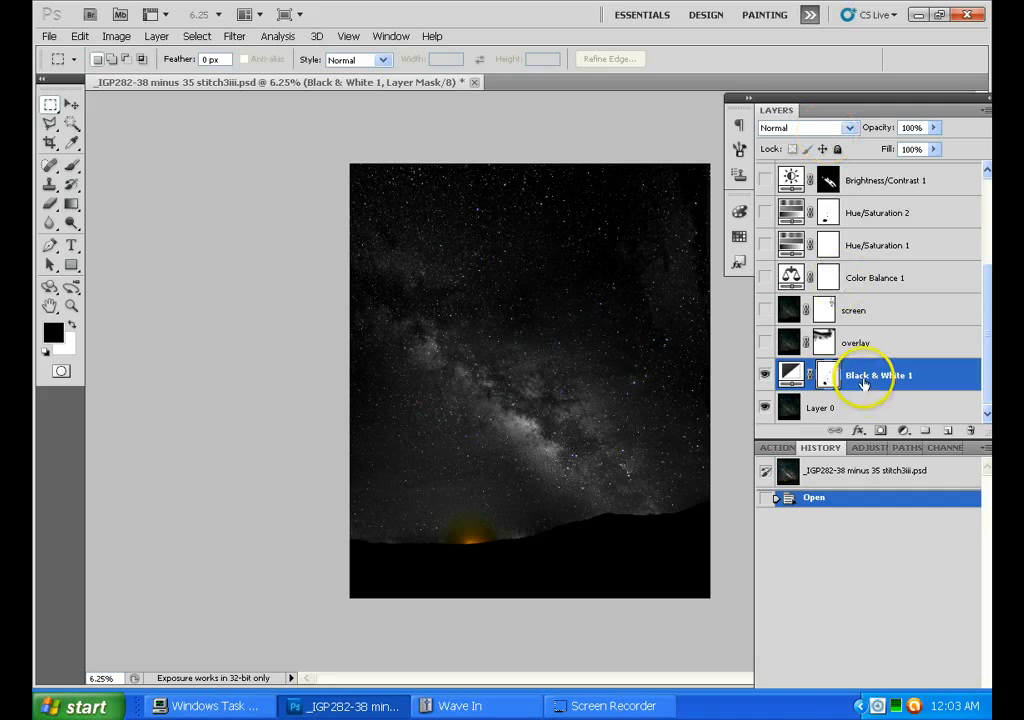
{"action": "left_click", "coordinate": [869, 447]}
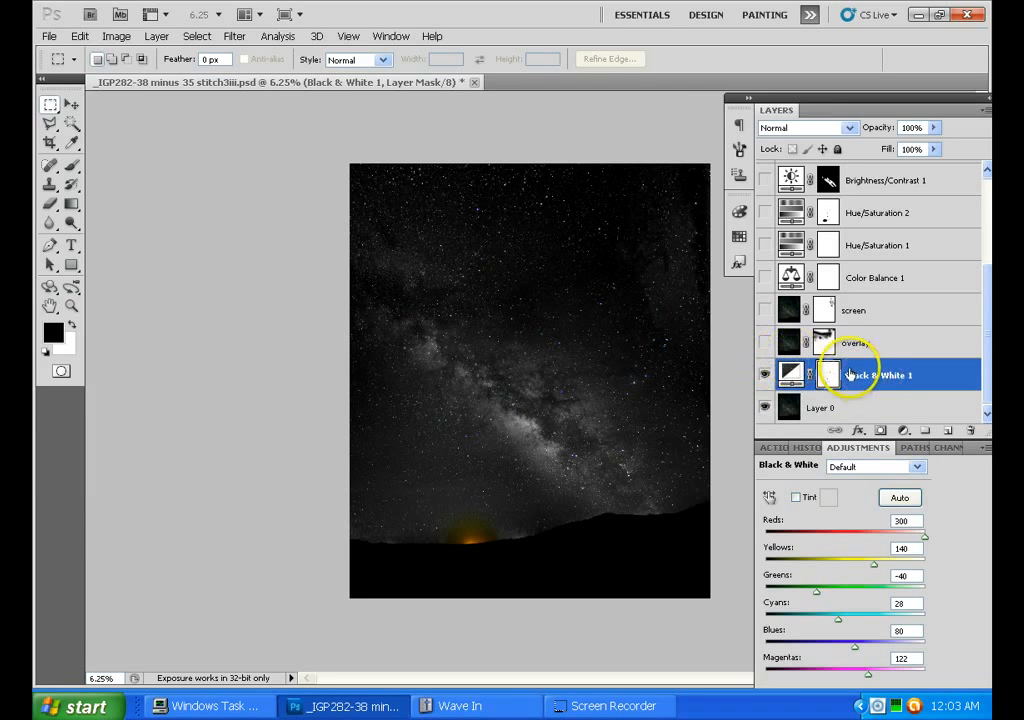
Step: Make the overlay and screen layers visible and hide Black & White 1 to view their combined effect in color
{"action": "left_click", "coordinate": [763, 343]}
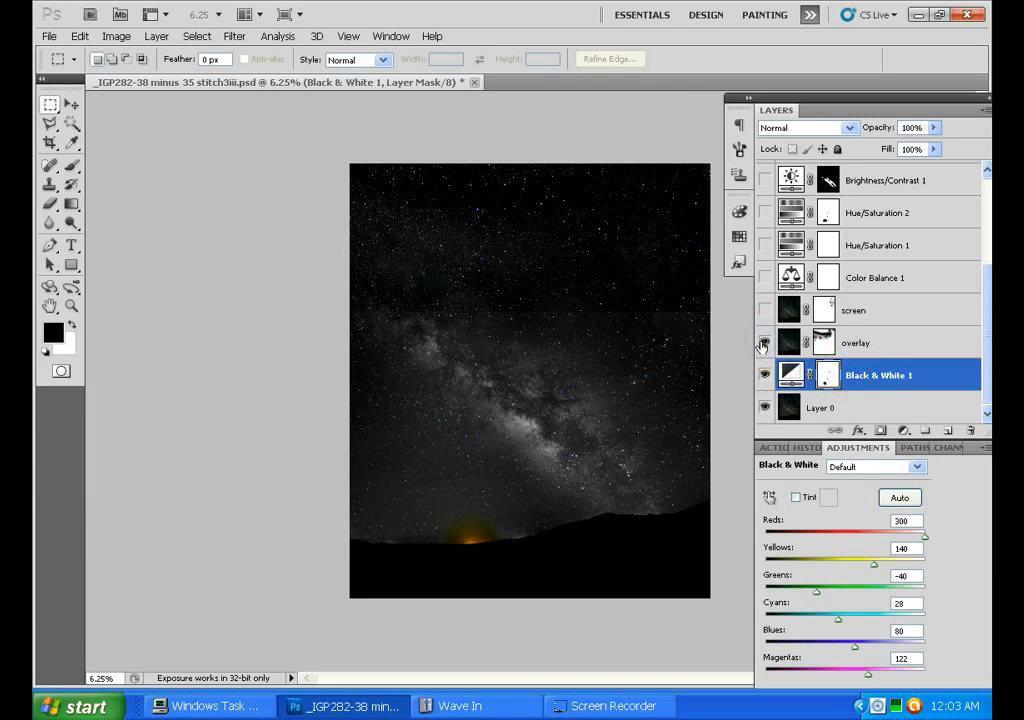
{"action": "left_click", "coordinate": [763, 375]}
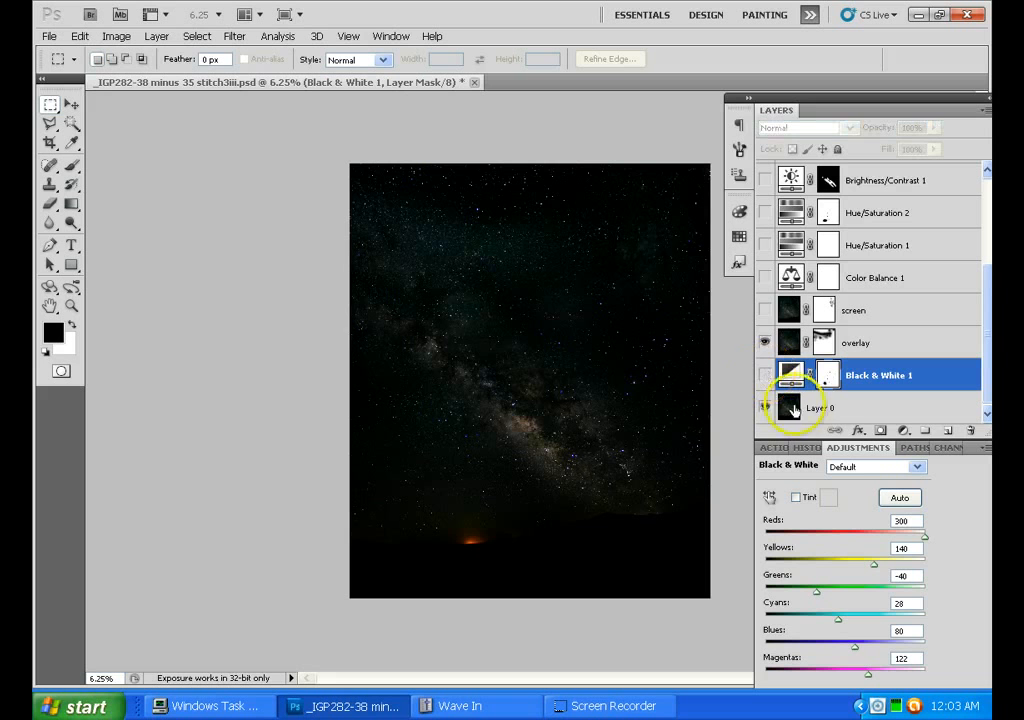
{"action": "left_click", "coordinate": [763, 343]}
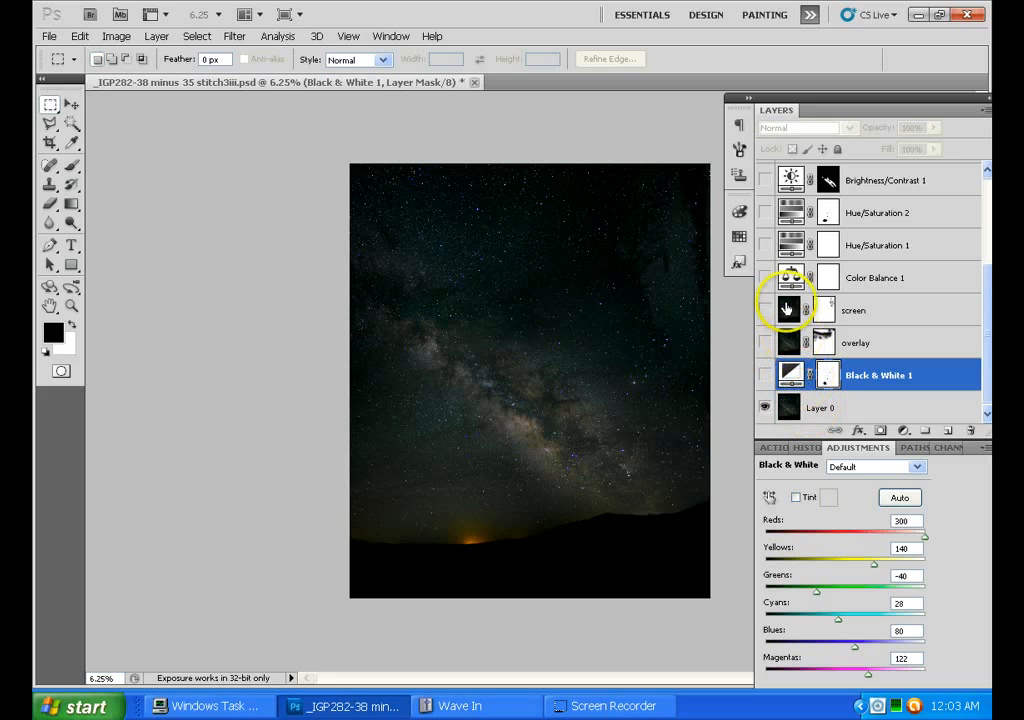
{"action": "left_click", "coordinate": [765, 343]}
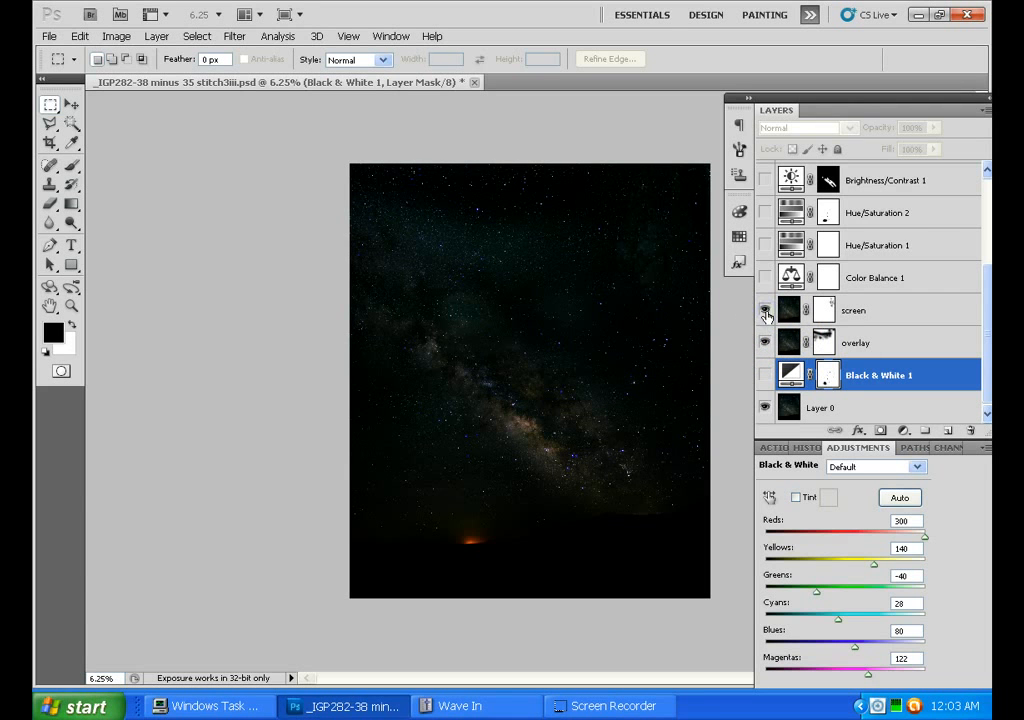
{"action": "left_click", "coordinate": [765, 311]}
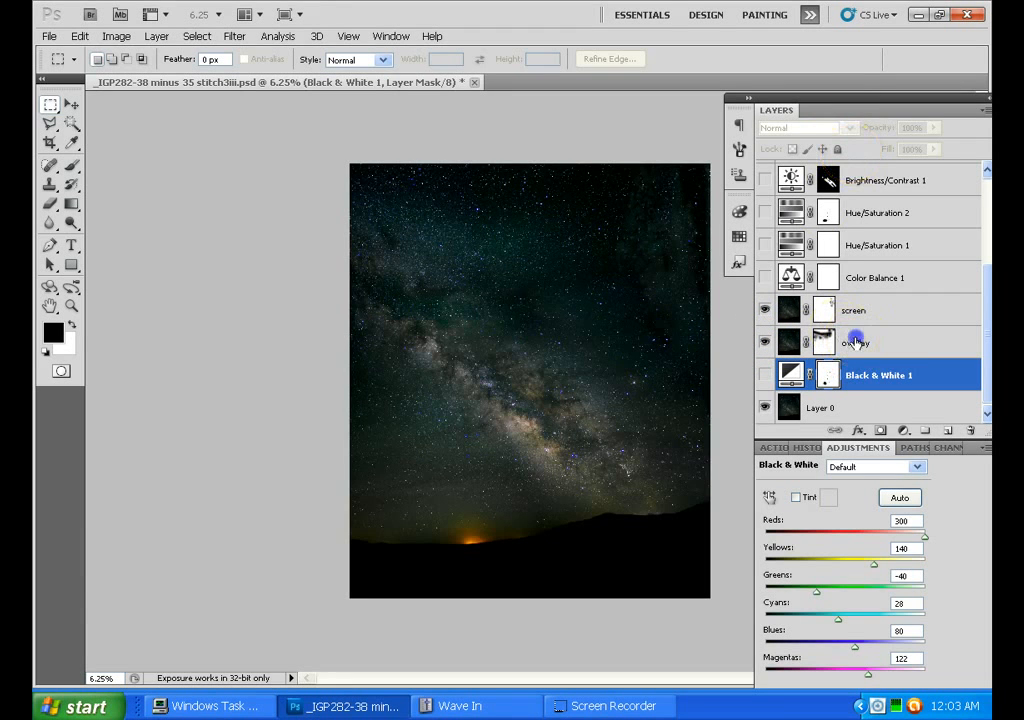
Step: Select the overlay layer and view the available blend modes, keeping Overlay as its mode
{"action": "left_click", "coordinate": [856, 342]}
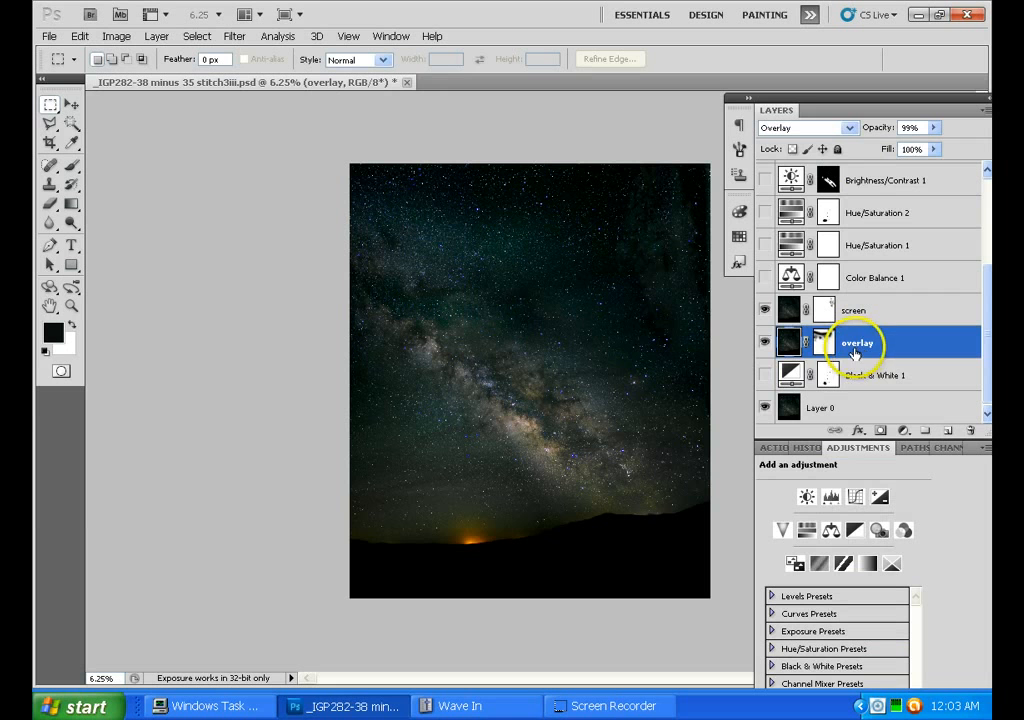
{"action": "left_click", "coordinate": [849, 128]}
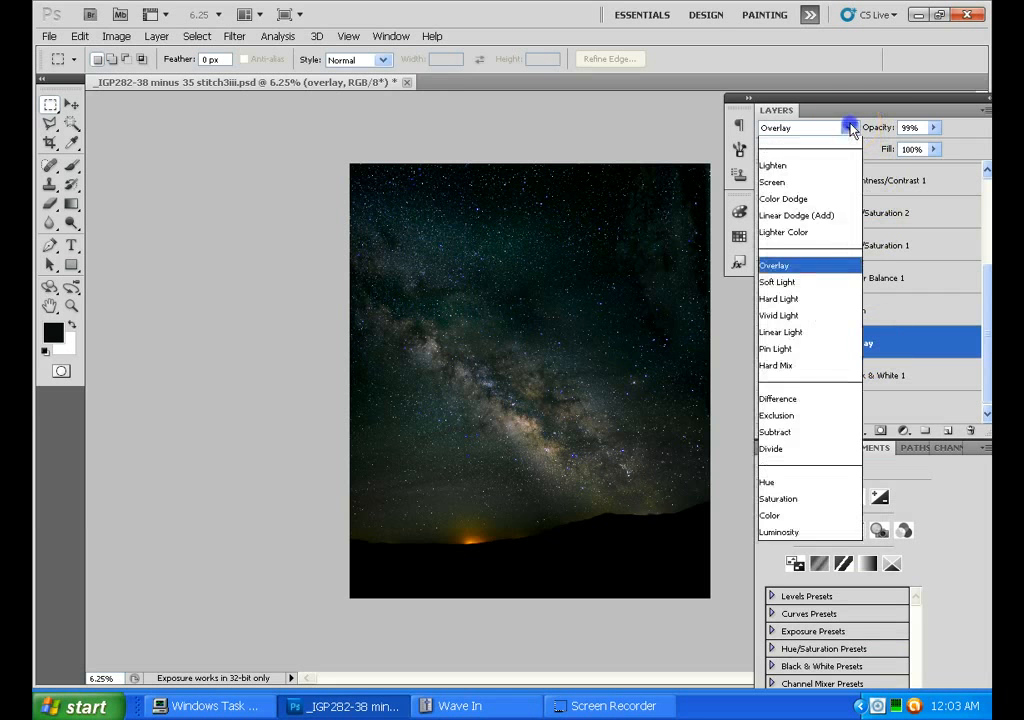
{"action": "left_click", "coordinate": [781, 111]}
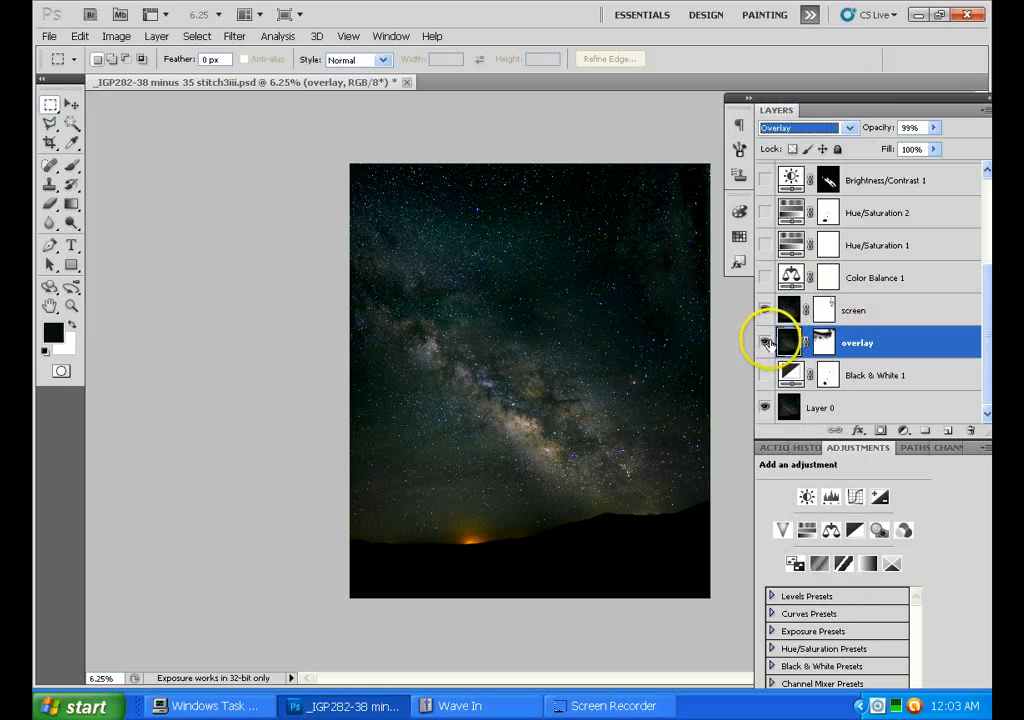
{"action": "left_click", "coordinate": [766, 378]}
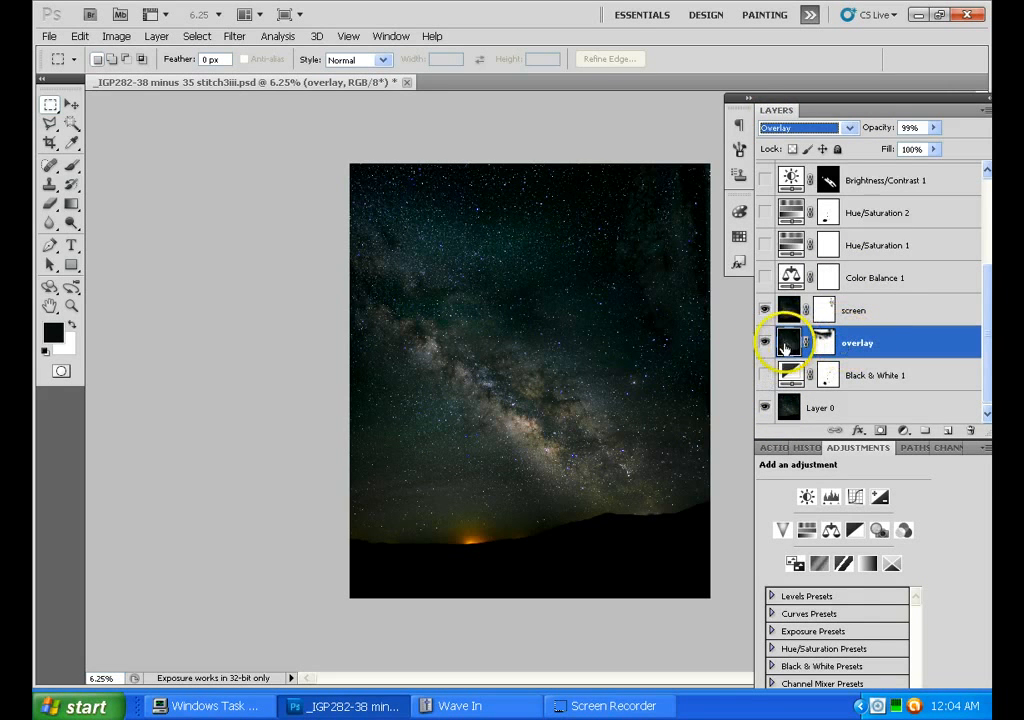
Step: Hide and reshow the screen layer to compare its brightening effect, and turn Black & White 1 back on
{"action": "left_click", "coordinate": [766, 311]}
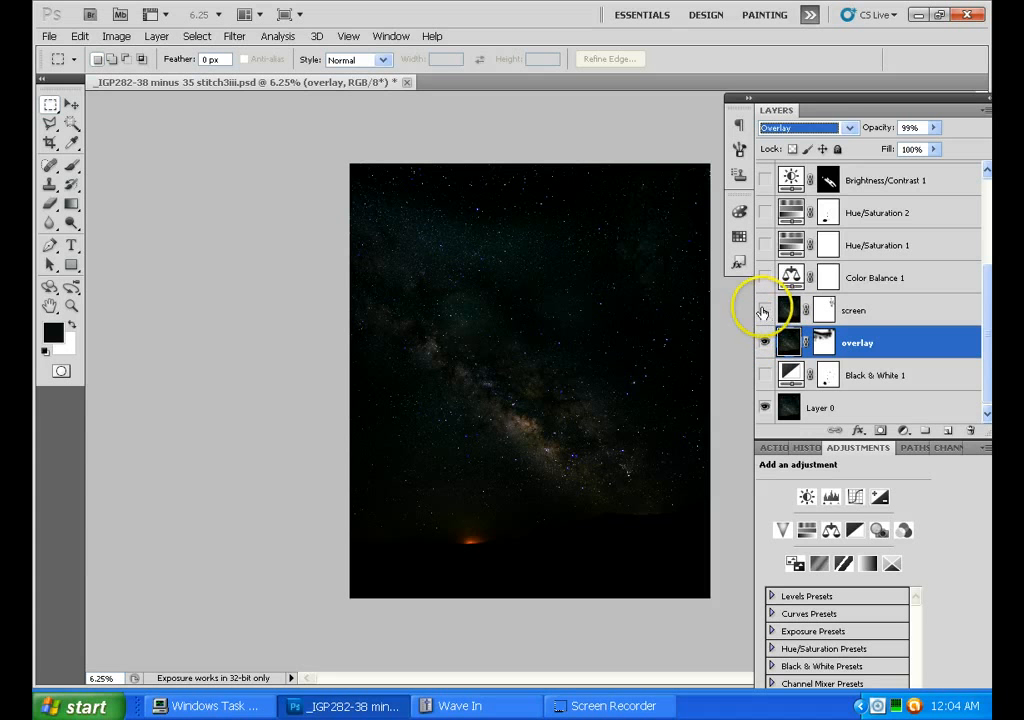
{"action": "left_click", "coordinate": [860, 309]}
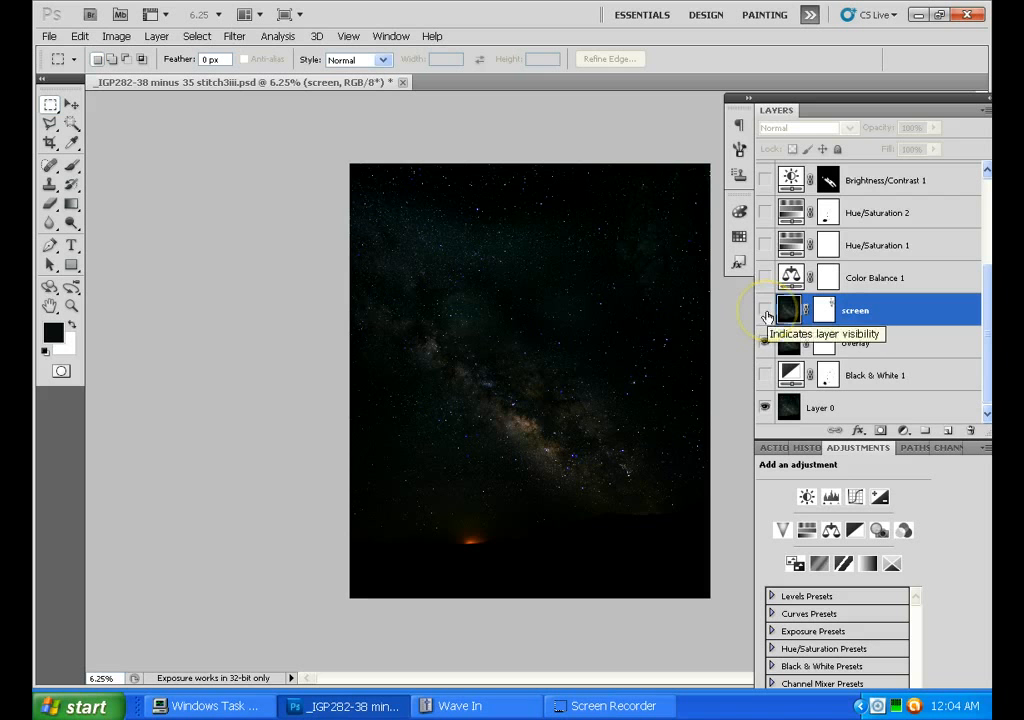
{"action": "left_click", "coordinate": [765, 312]}
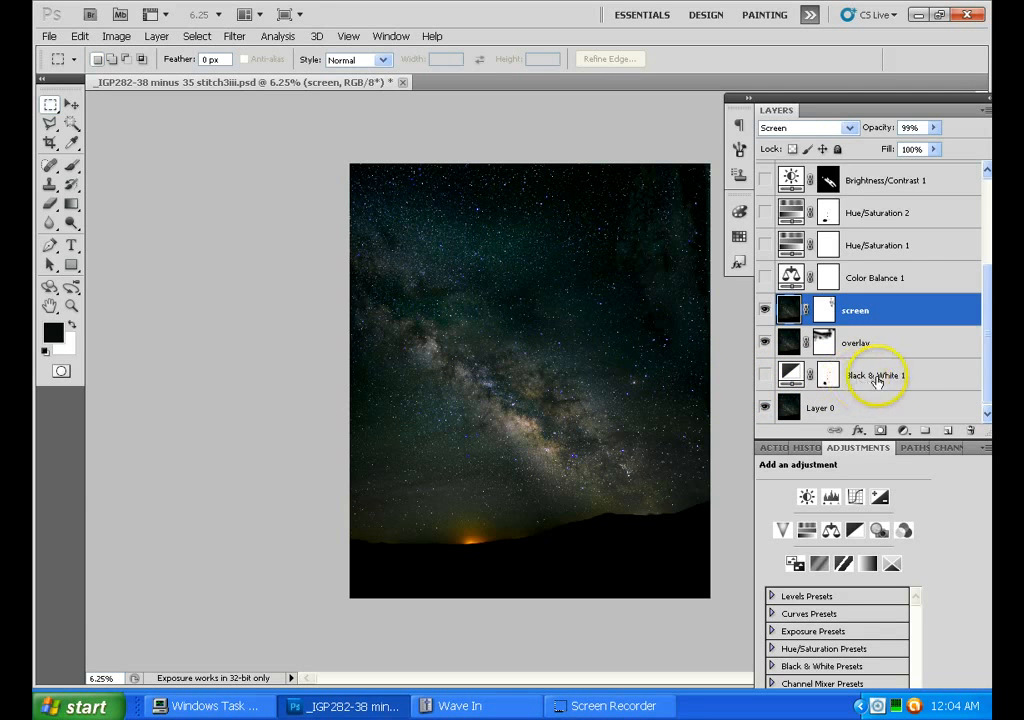
{"action": "left_click", "coordinate": [764, 376]}
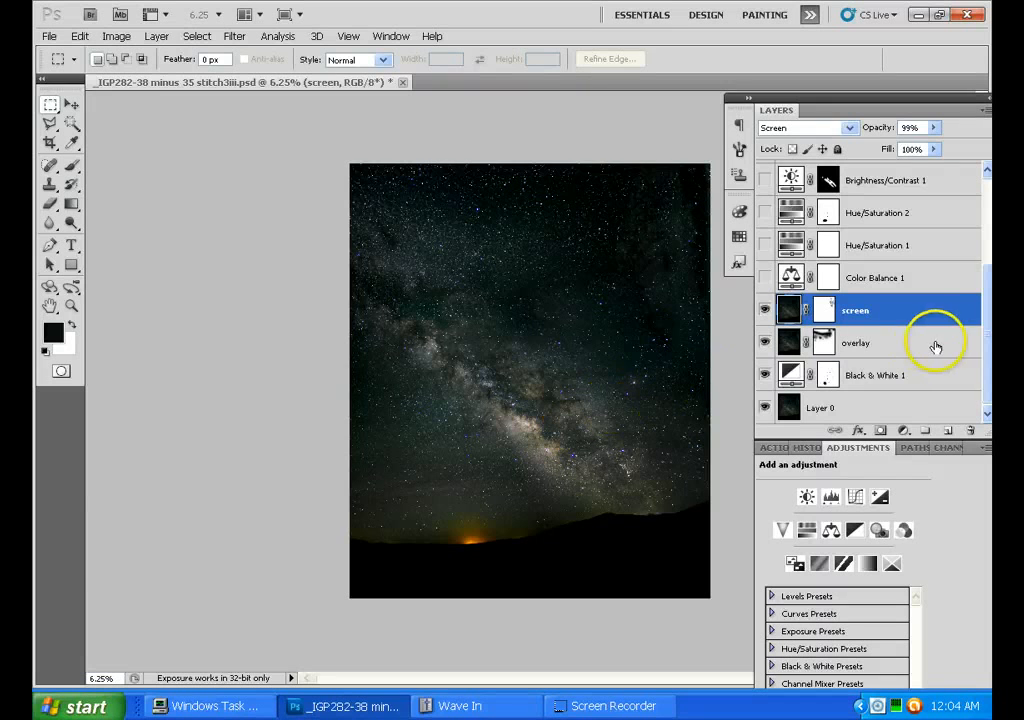
Step: Examine the settings of Black & White 1 and the blend modes and opacities of the screen and overlay layers
{"action": "scroll", "coordinate": [993, 343], "scroll_direction": "up", "scroll_amount": 1}
{"action": "left_click_drag", "start_coordinate": [991, 343], "coordinate": [971, 336]}
{"action": "left_click", "coordinate": [897, 352]}
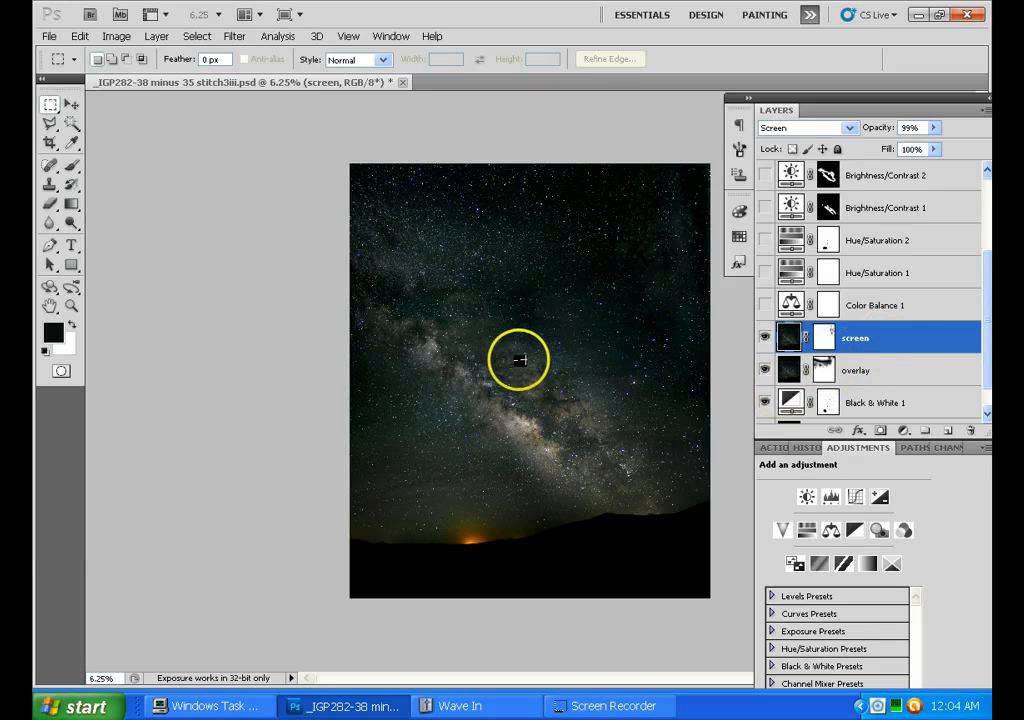
{"action": "scroll", "coordinate": [987, 325], "scroll_direction": "down", "scroll_amount": 2}
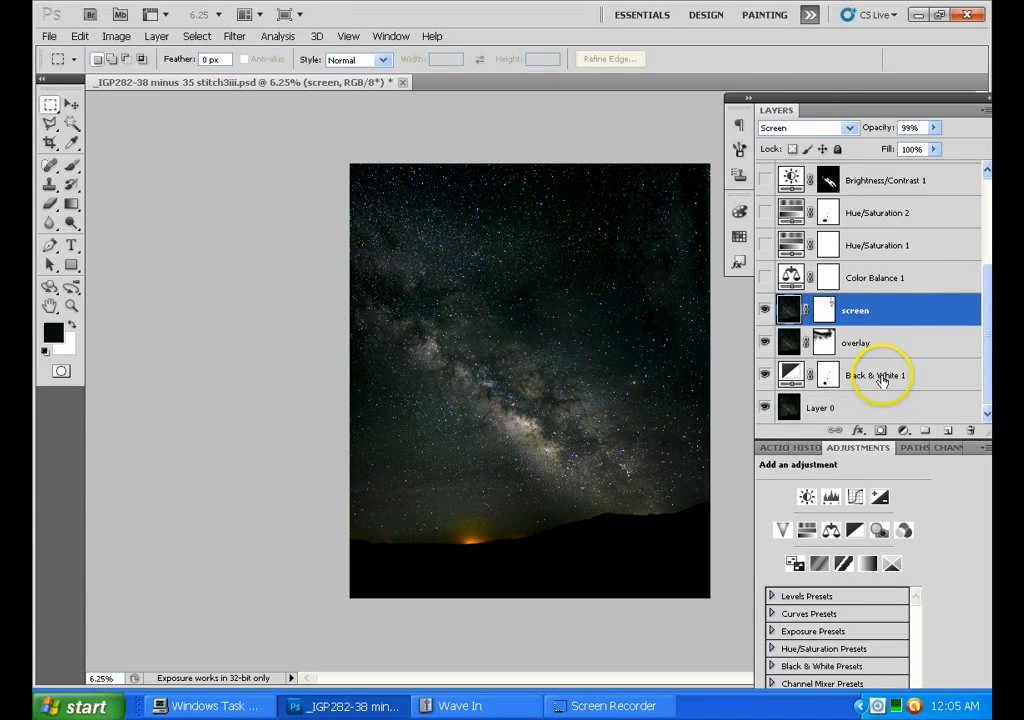
{"action": "left_click", "coordinate": [882, 379]}
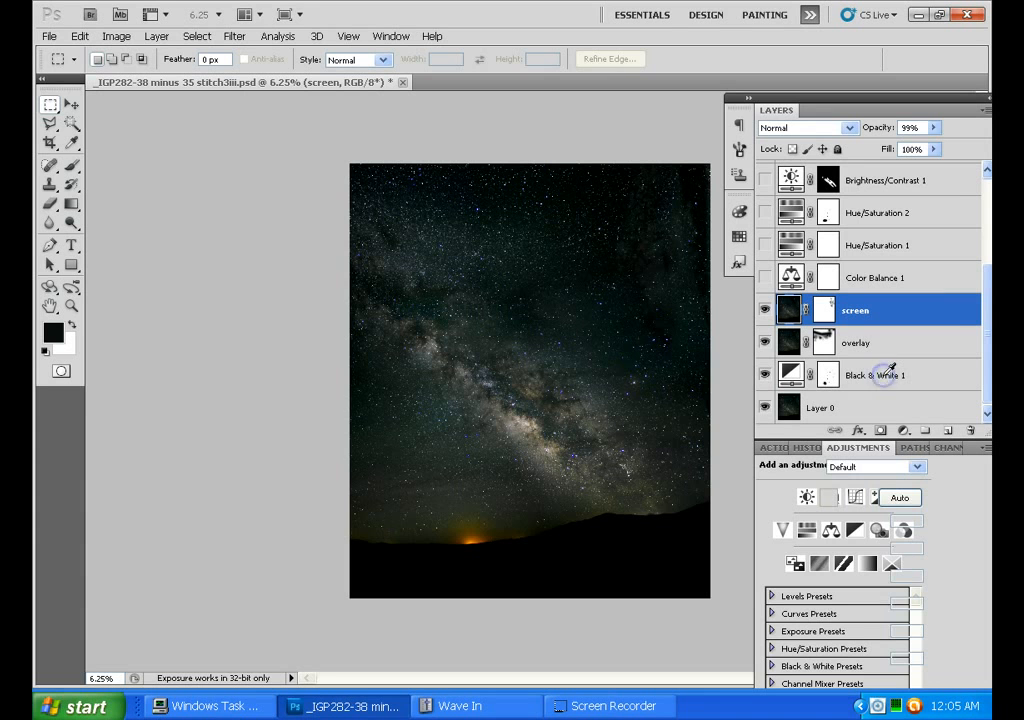
{"action": "left_click", "coordinate": [884, 378]}
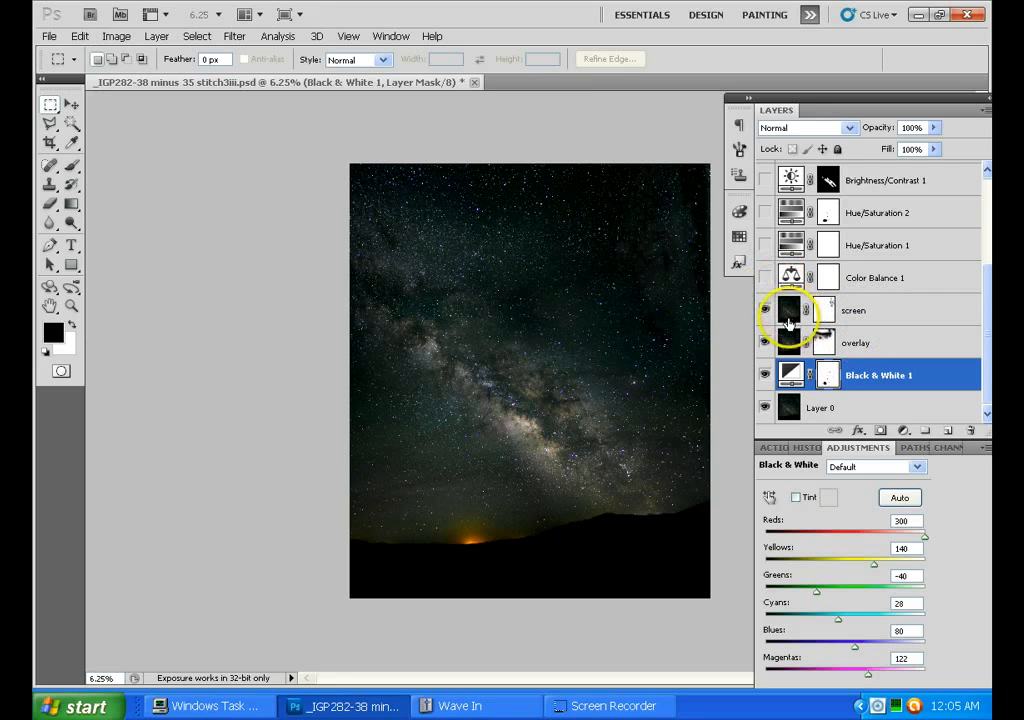
{"action": "left_click", "coordinate": [868, 308]}
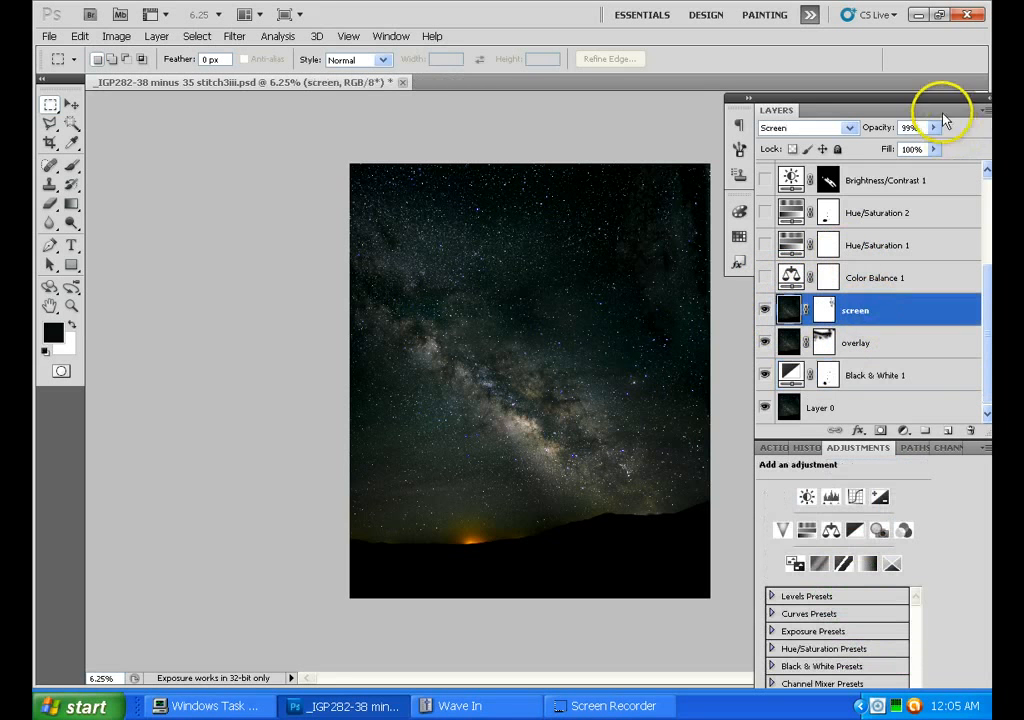
{"action": "left_click", "coordinate": [875, 342]}
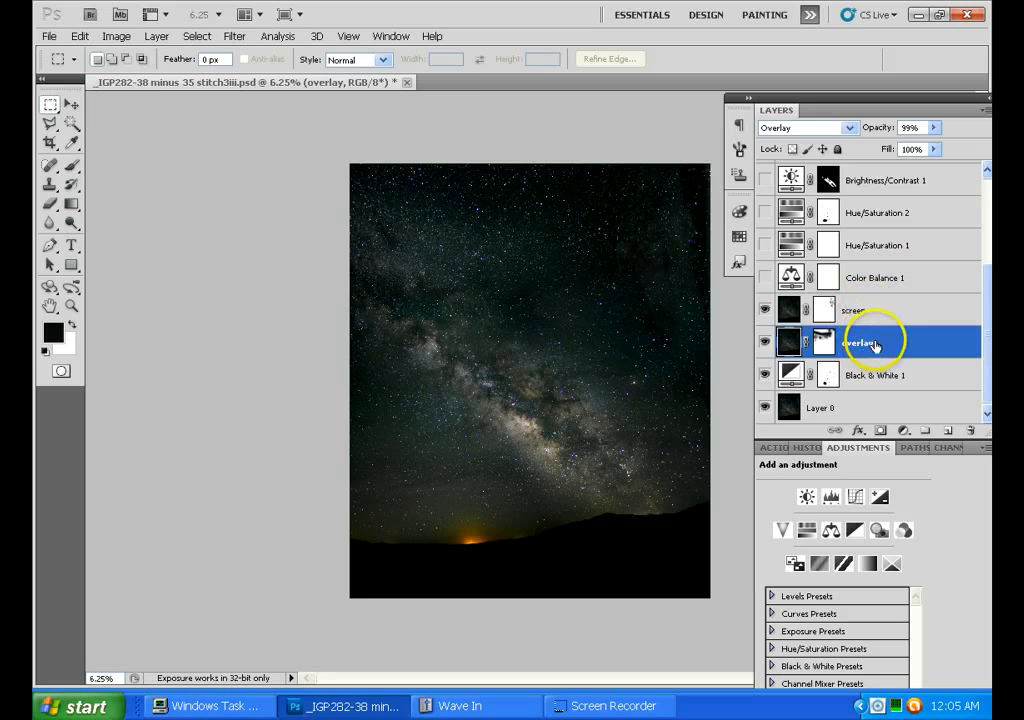
Step: Turn on the Color Balance 1 adjustment layer and inspect its Midtones and Highlights settings
{"action": "left_click", "coordinate": [856, 283]}
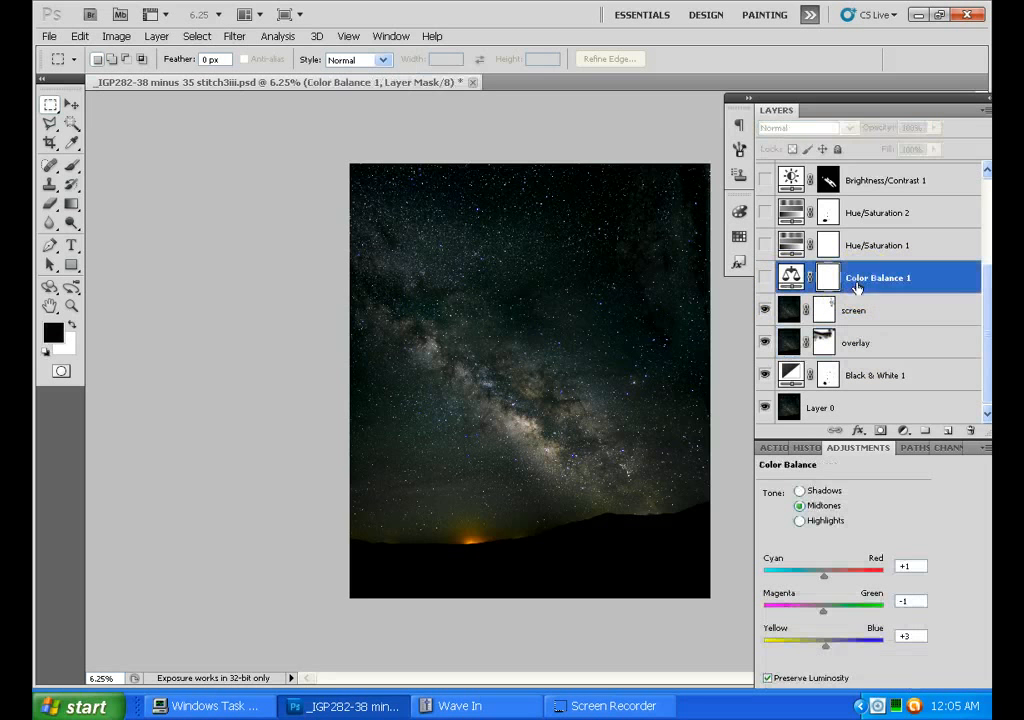
{"action": "left_click", "coordinate": [765, 278]}
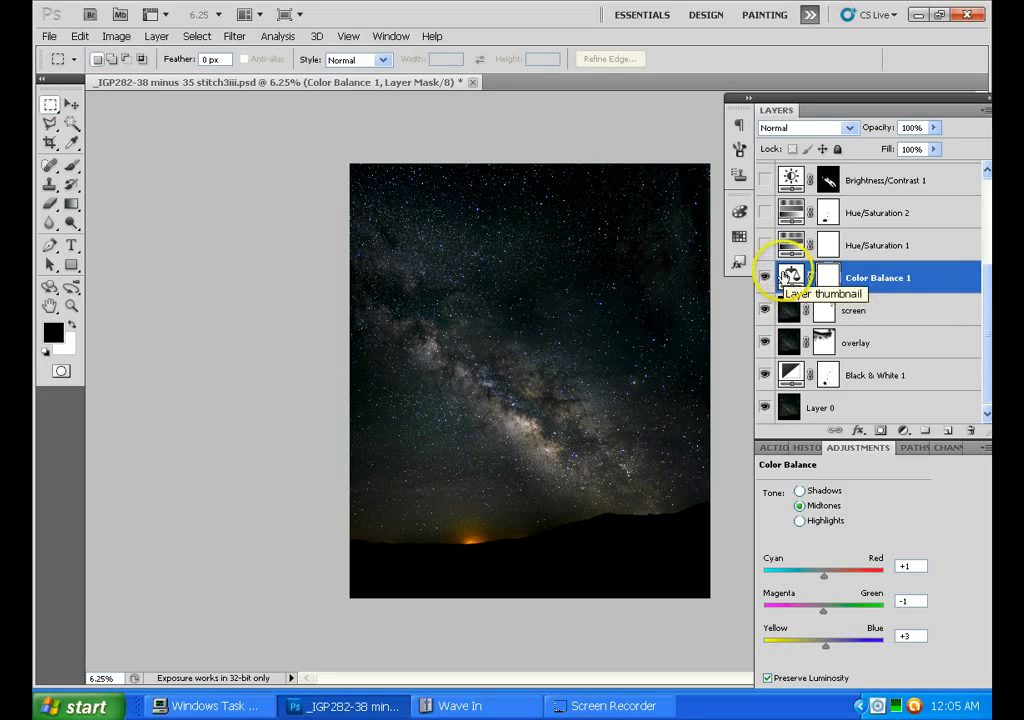
{"action": "left_click_drag", "start_coordinate": [985, 310], "coordinate": [983, 267]}
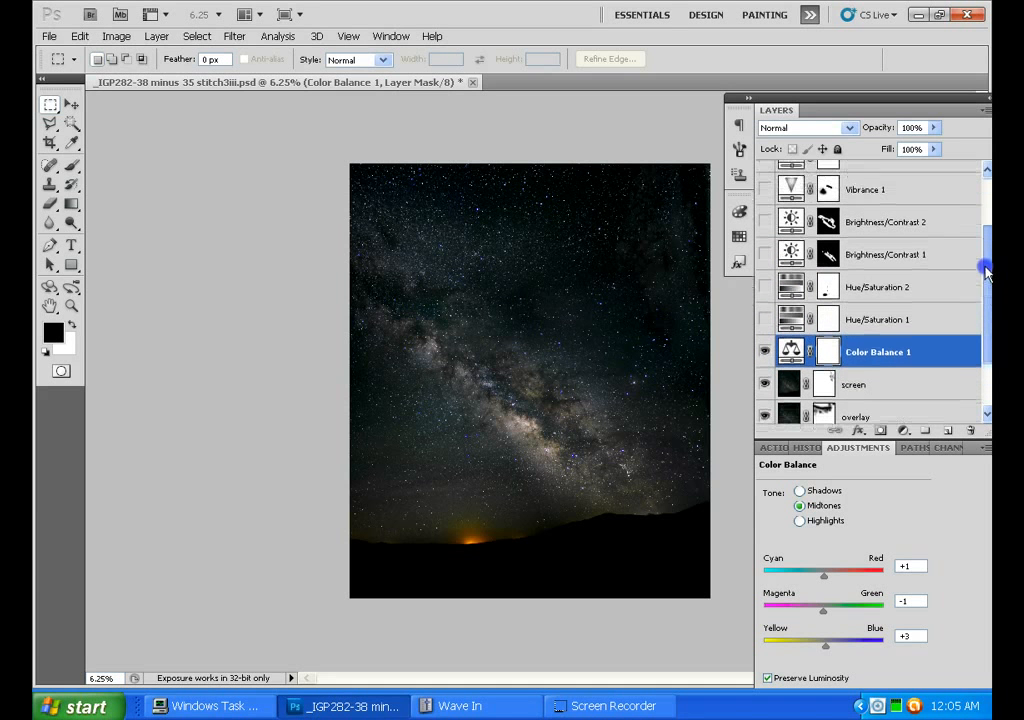
{"action": "left_click", "coordinate": [766, 354]}
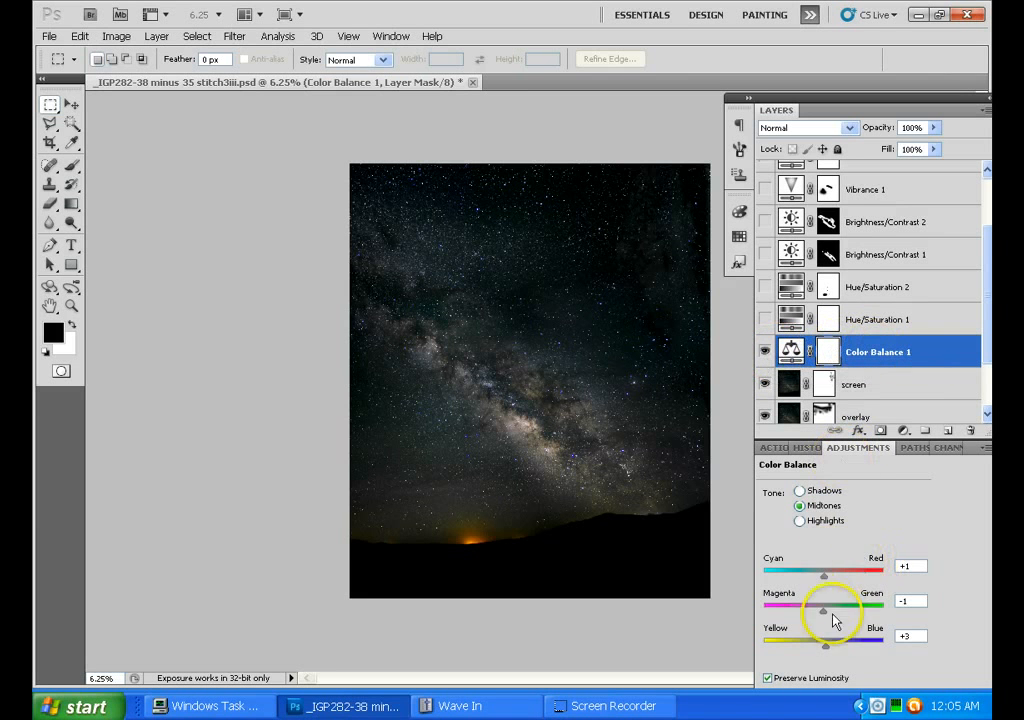
{"action": "left_click", "coordinate": [825, 521]}
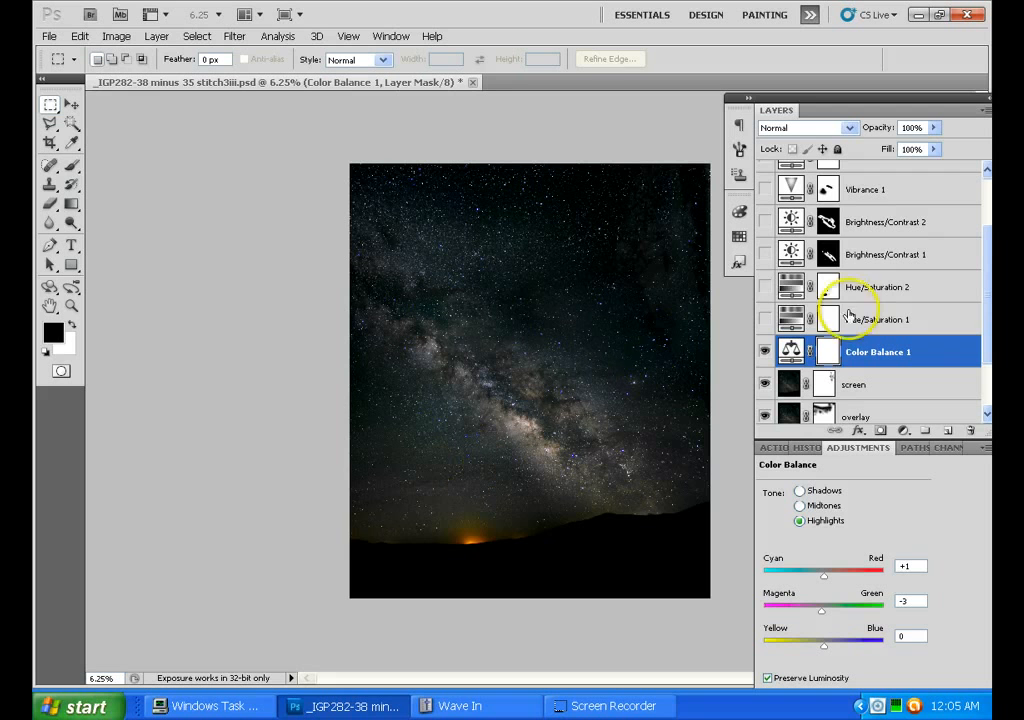
Step: Turn on the Hue/Saturation 1 and Hue/Saturation 2 adjustment layers, hiding and reshowing the second to compare its effect
{"action": "left_click", "coordinate": [767, 319]}
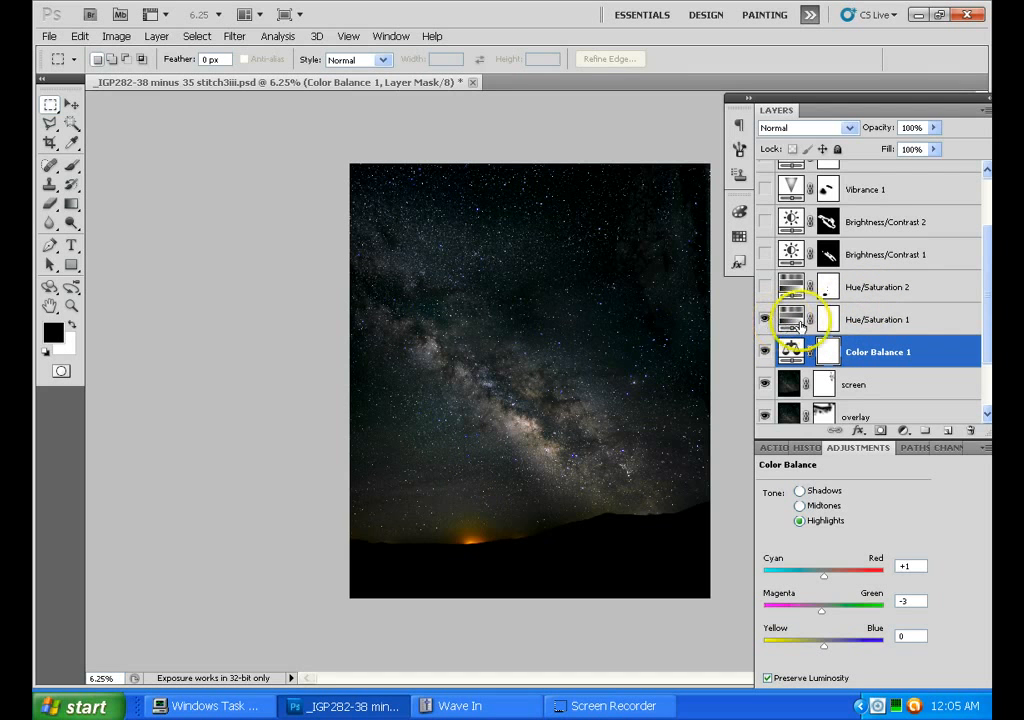
{"action": "left_click", "coordinate": [767, 319]}
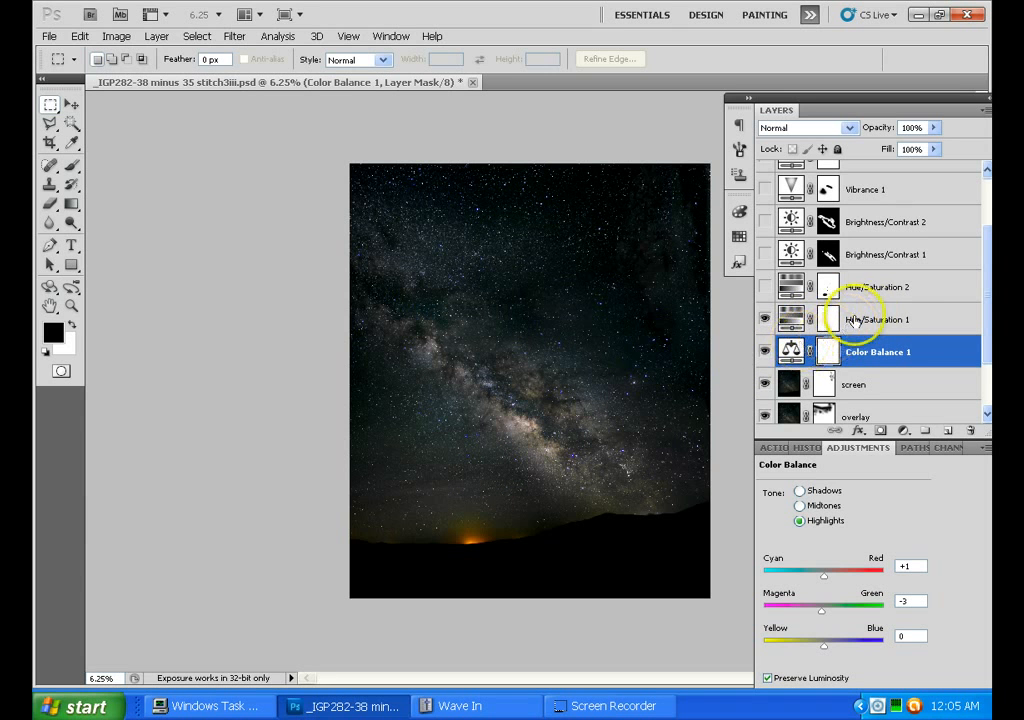
{"action": "left_click", "coordinate": [766, 288]}
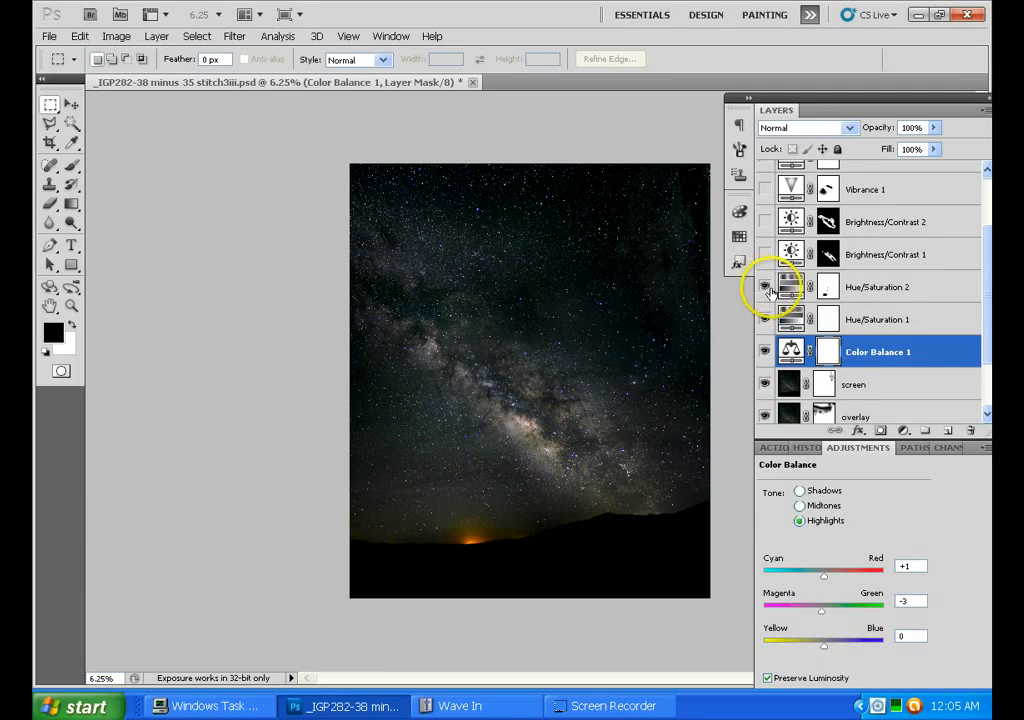
{"action": "left_click", "coordinate": [854, 289]}
{"action": "left_click", "coordinate": [766, 288]}
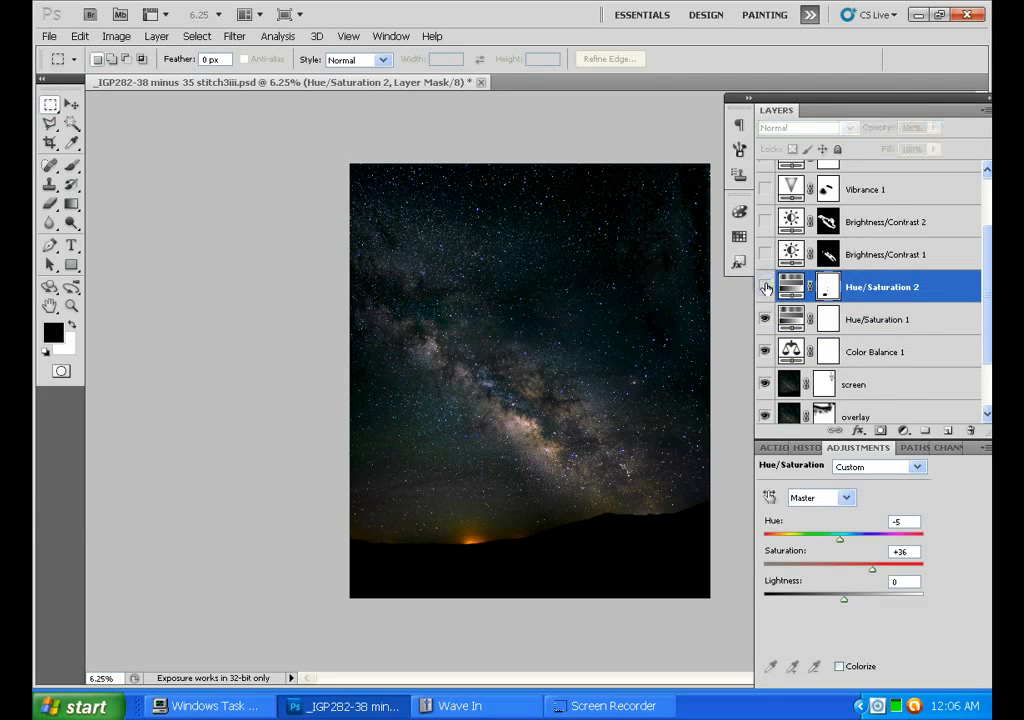
{"action": "left_click", "coordinate": [766, 288]}
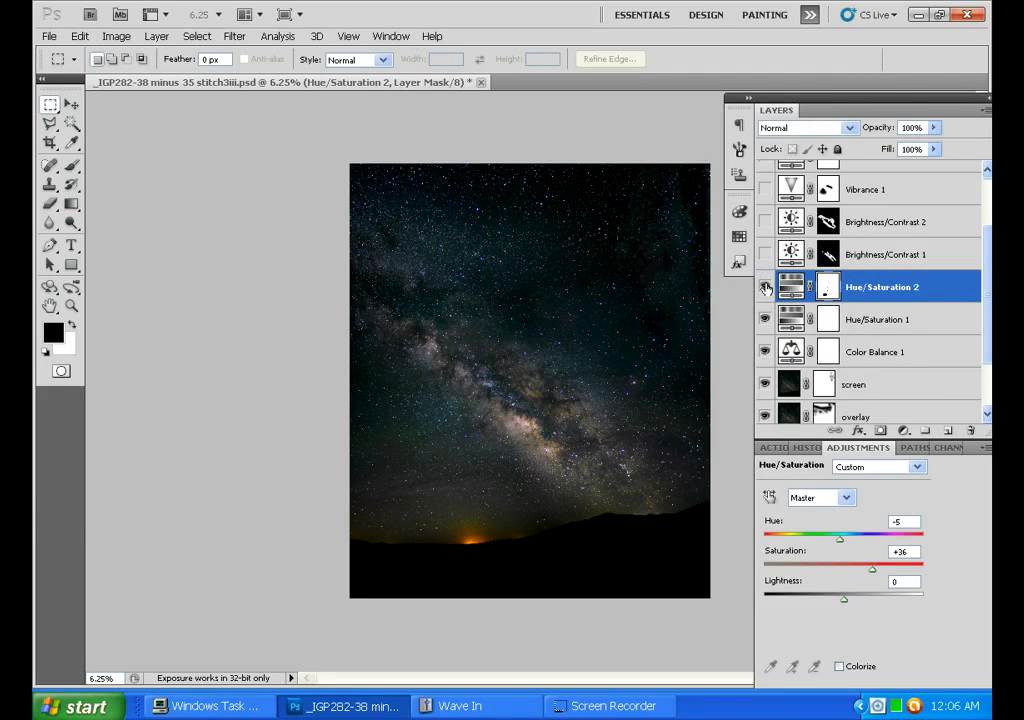
Step: Turn on Vibrance 1 and Brightness/Contrast 1, inspect the latter's settings, and hide and reshow it to compare its effect
{"action": "left_click_drag", "start_coordinate": [985, 286], "coordinate": [986, 243]}
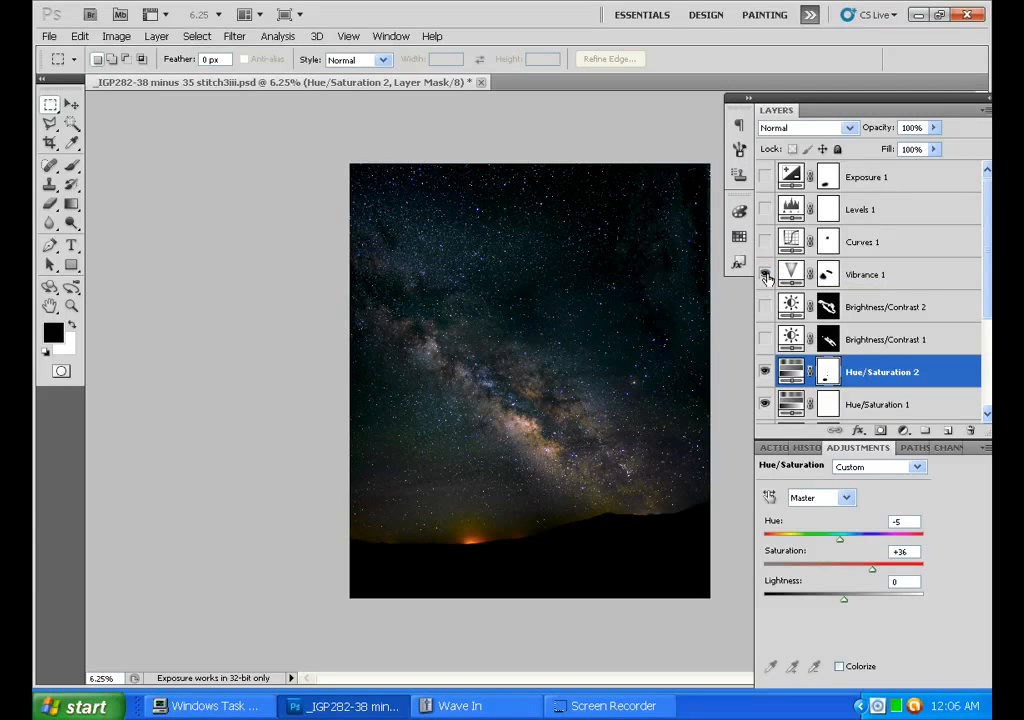
{"action": "left_click_drag", "start_coordinate": [766, 277], "coordinate": [767, 340]}
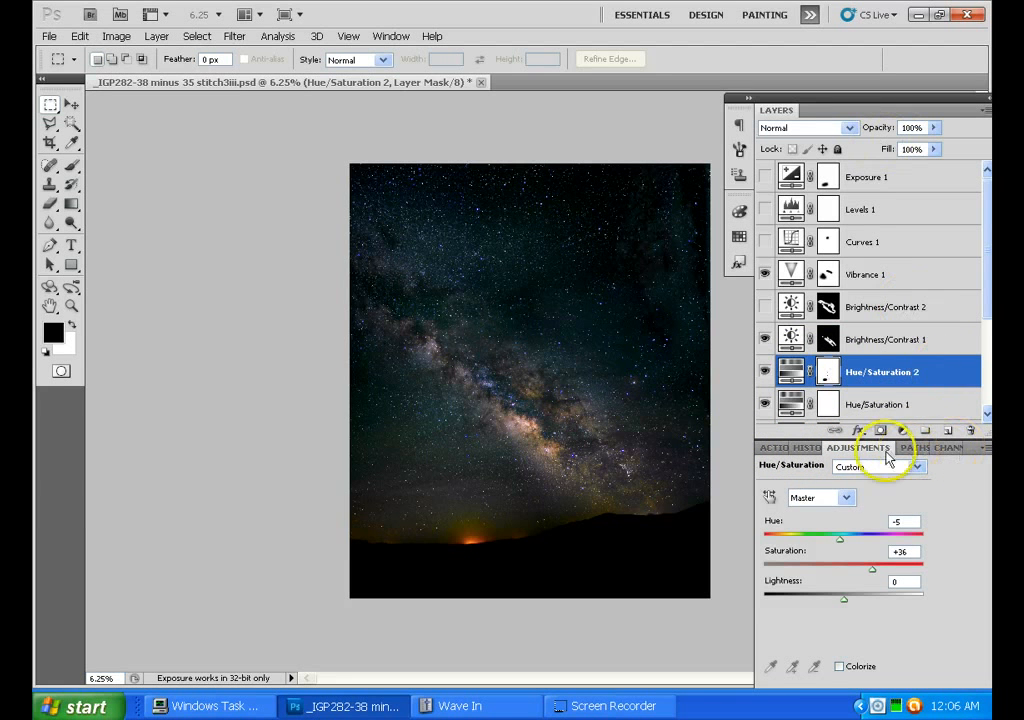
{"action": "left_click", "coordinate": [878, 341]}
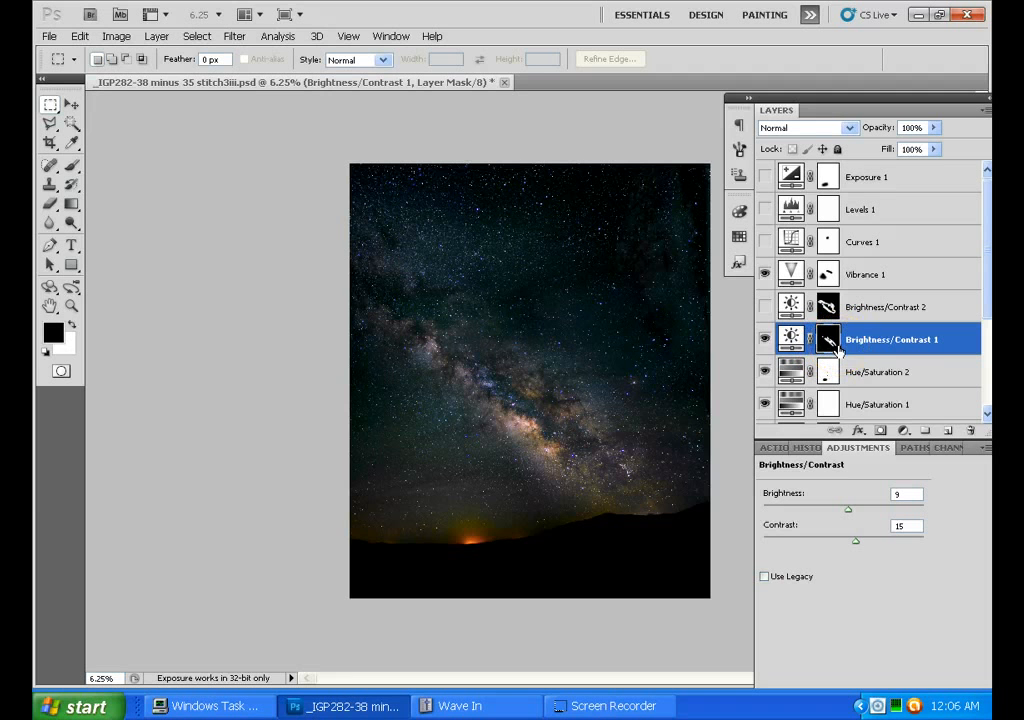
{"action": "left_click_drag", "start_coordinate": [835, 345], "coordinate": [764, 343]}
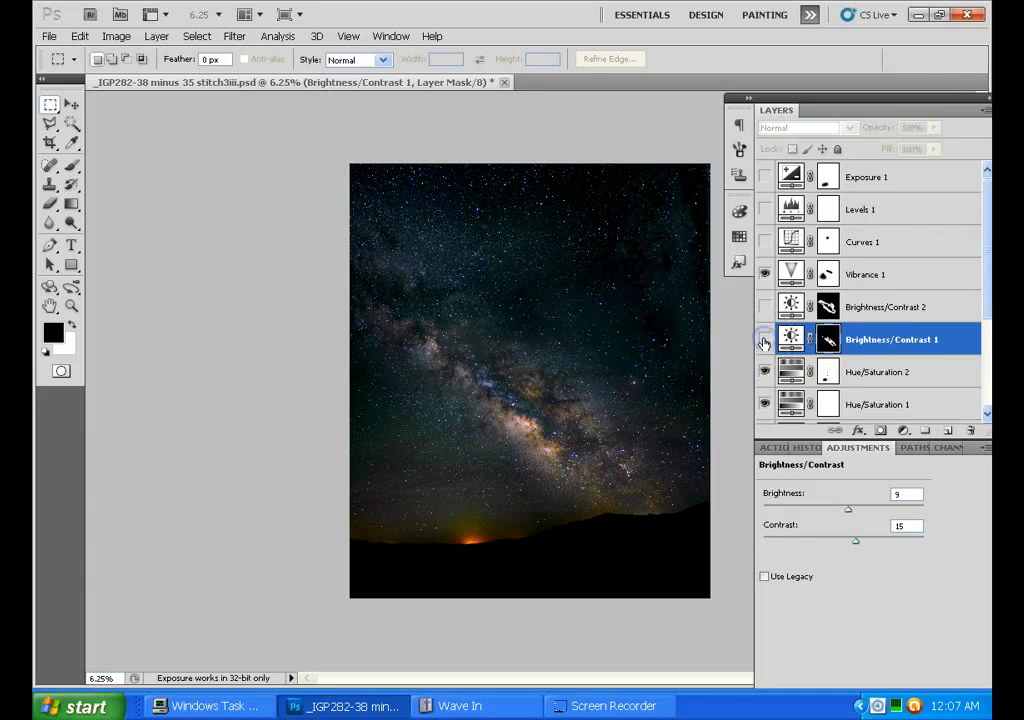
{"action": "left_click", "coordinate": [764, 343]}
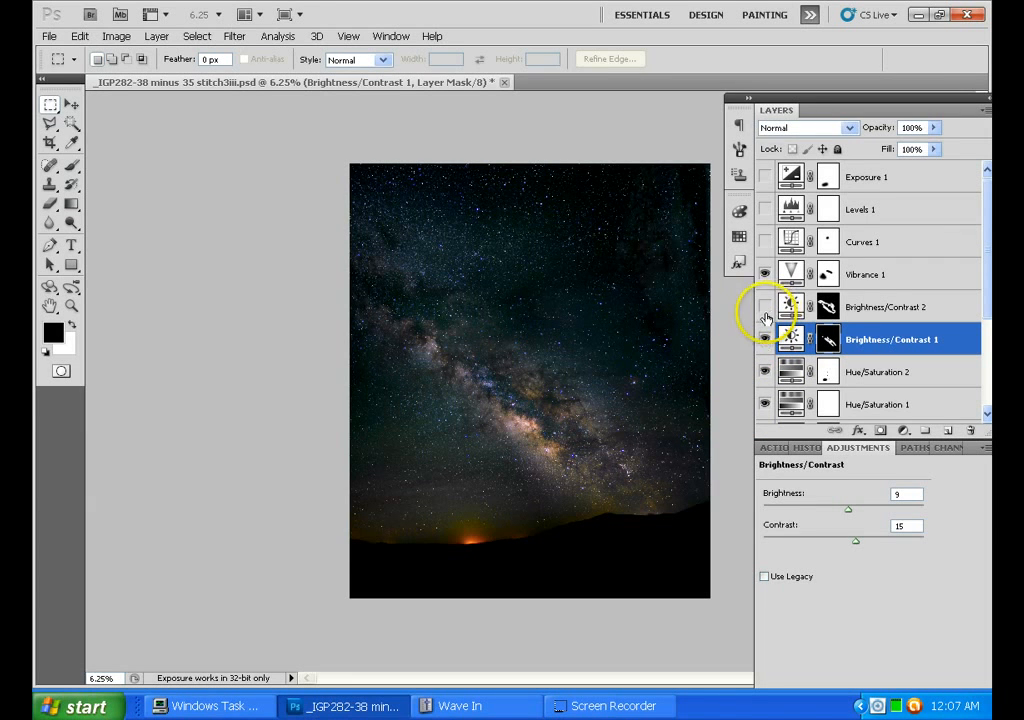
Step: Turn on the Brightness/Contrast 2 and Curves 1 adjustment layers and inspect the settings of each
{"action": "left_click", "coordinate": [767, 309]}
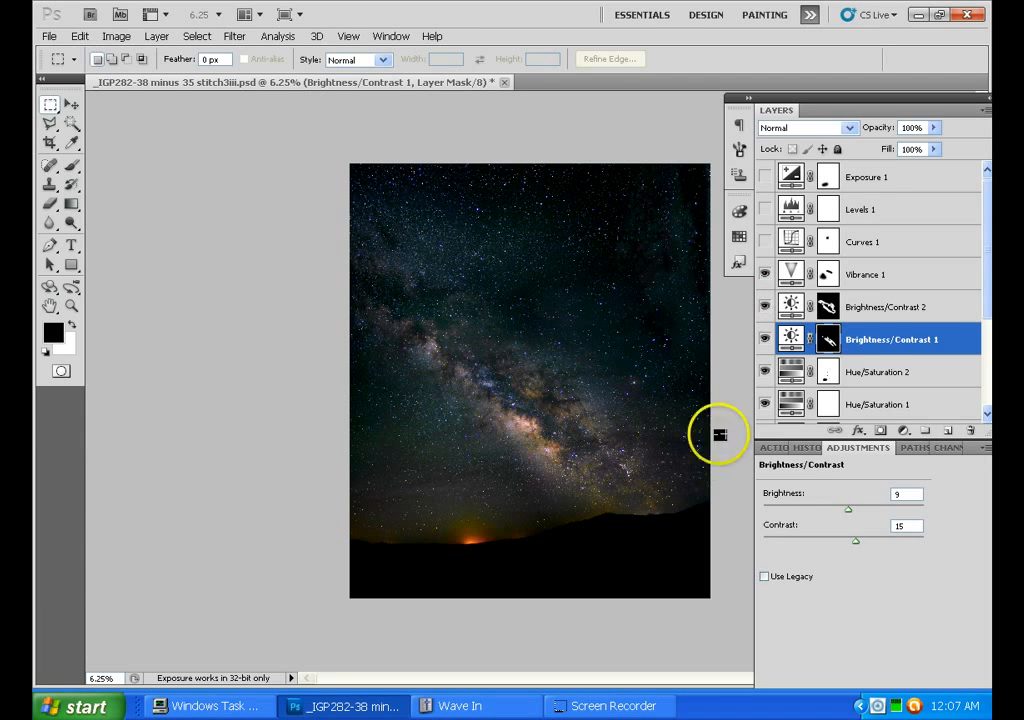
{"action": "left_click", "coordinate": [905, 312]}
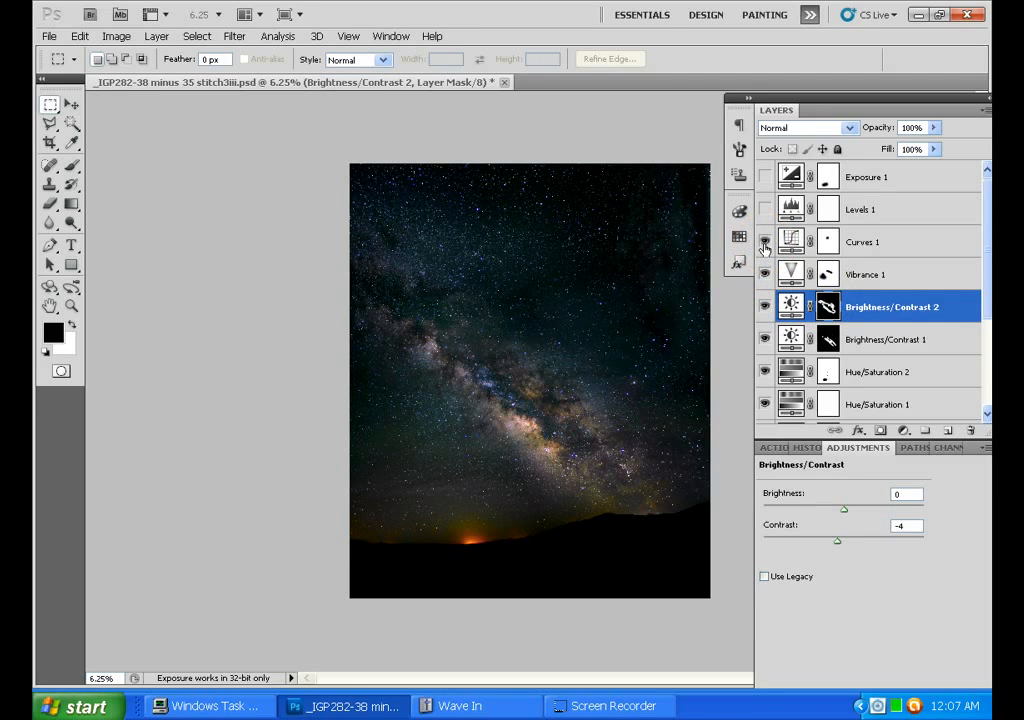
{"action": "left_click", "coordinate": [764, 243]}
{"action": "left_click", "coordinate": [902, 242]}
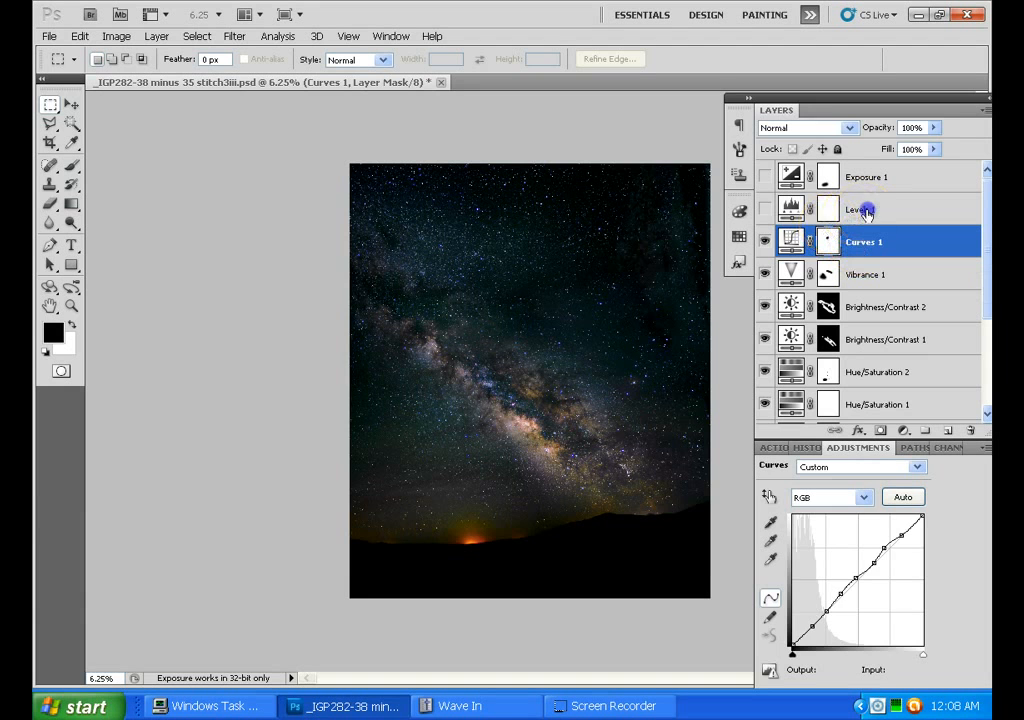
Step: Turn on the Levels 1 adjustment layer, inspect its settings, and hide and reshow it to compare its effect
{"action": "left_click", "coordinate": [790, 211]}
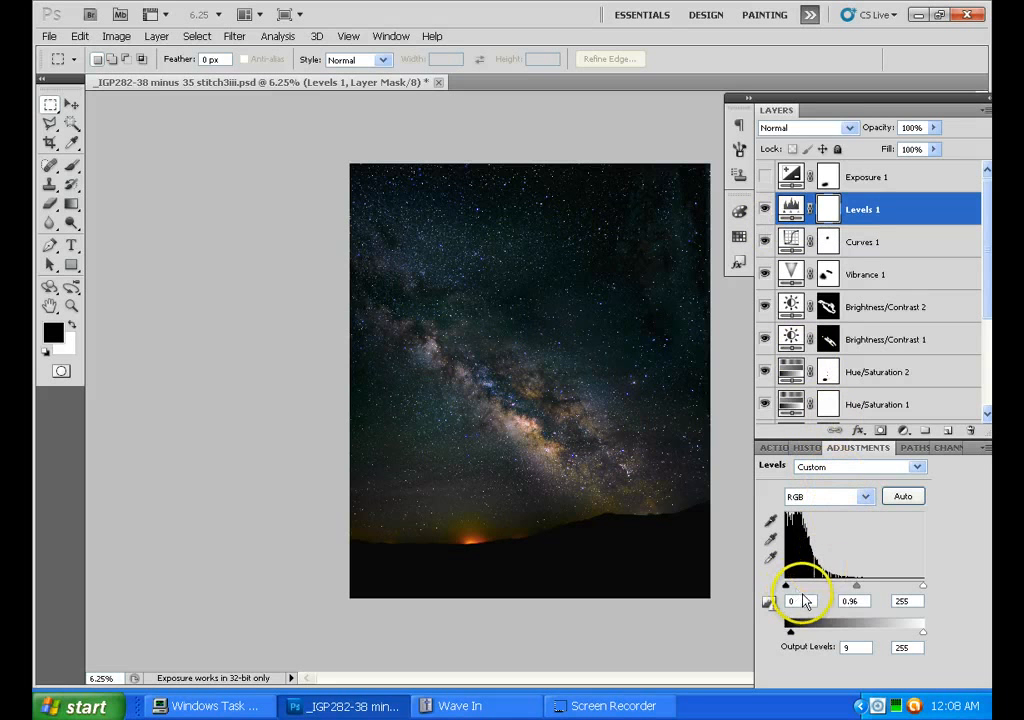
{"action": "left_click", "coordinate": [767, 210]}
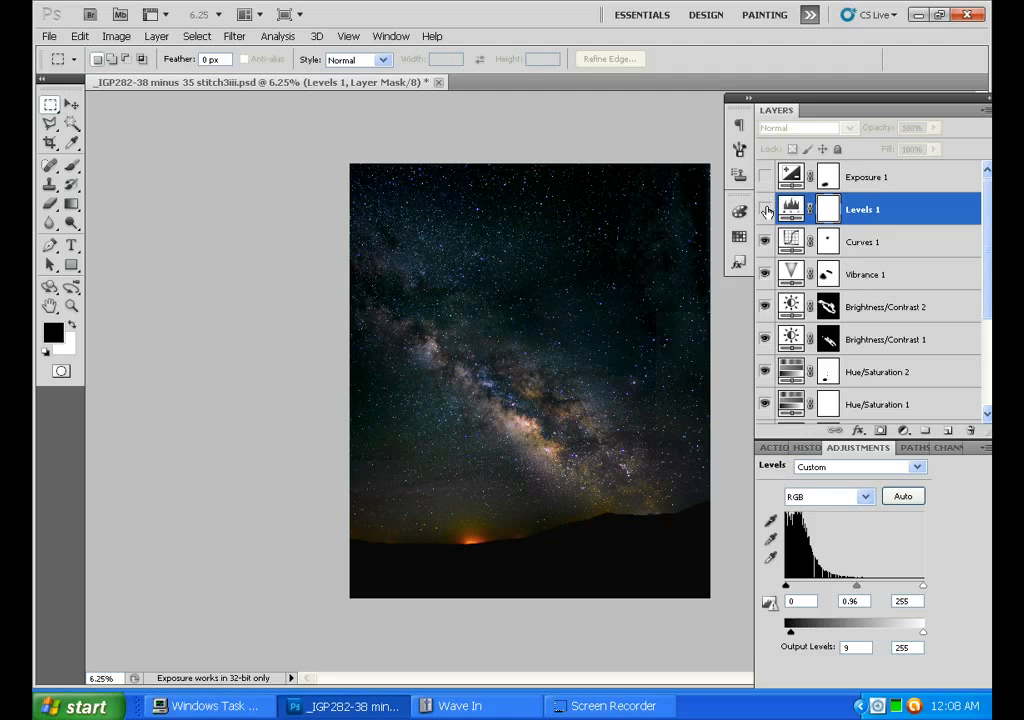
{"action": "left_click", "coordinate": [767, 210]}
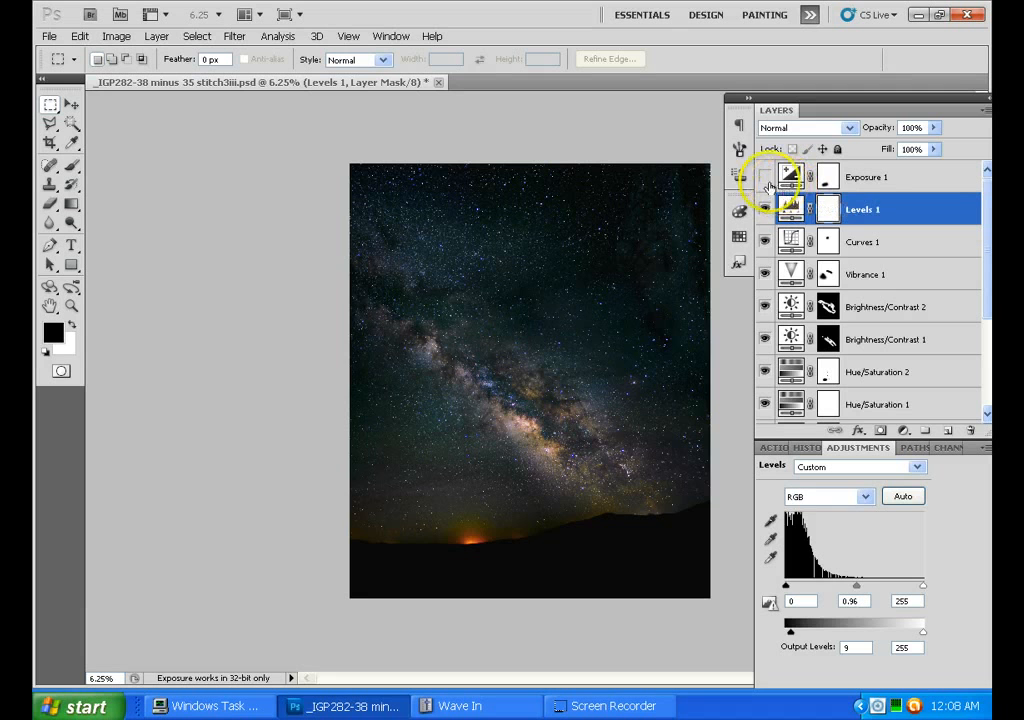
Step: Turn on the Exposure 1 adjustment layer, inspect its settings, and hide and reshow it to compare the image
{"action": "left_click", "coordinate": [903, 176]}
{"action": "left_click", "coordinate": [765, 179]}
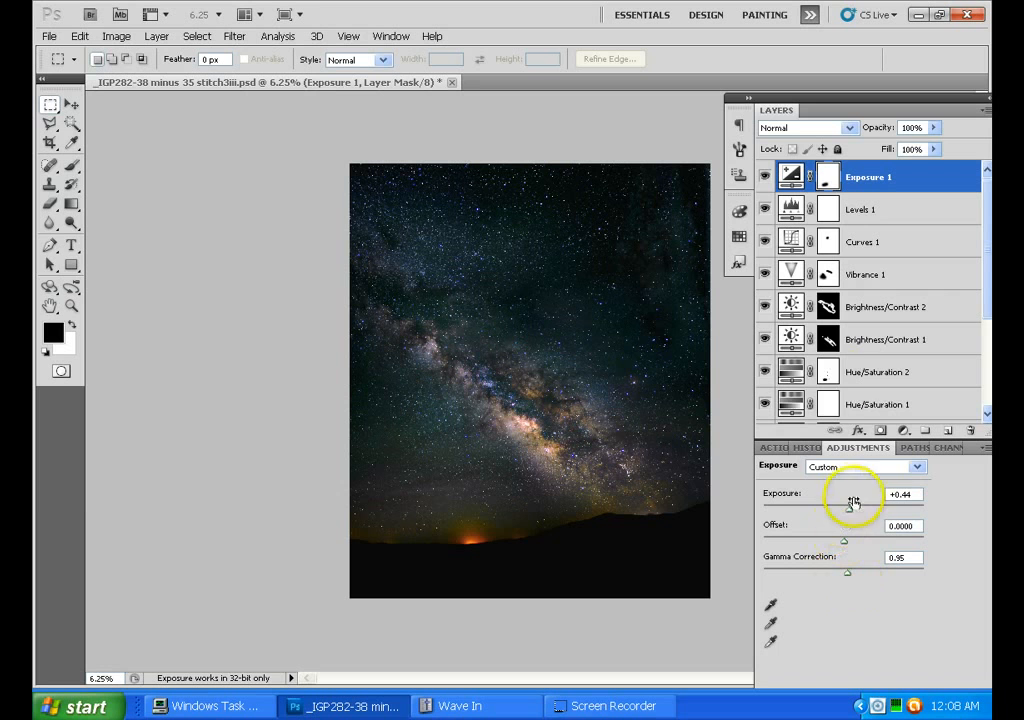
{"action": "left_click", "coordinate": [765, 177]}
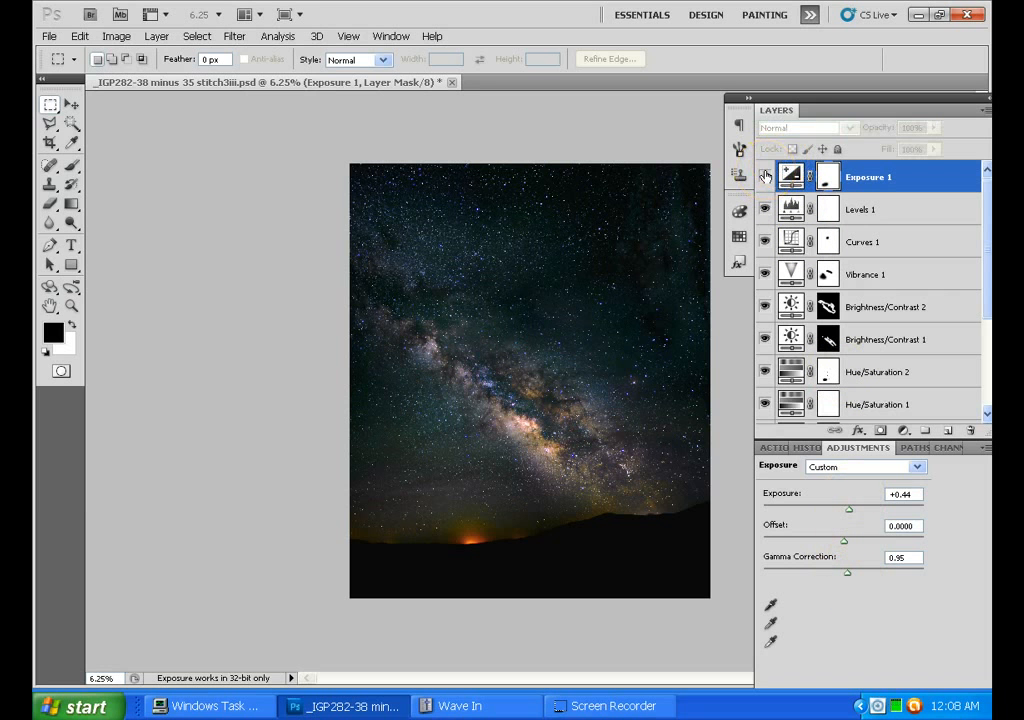
{"action": "left_click", "coordinate": [765, 177]}
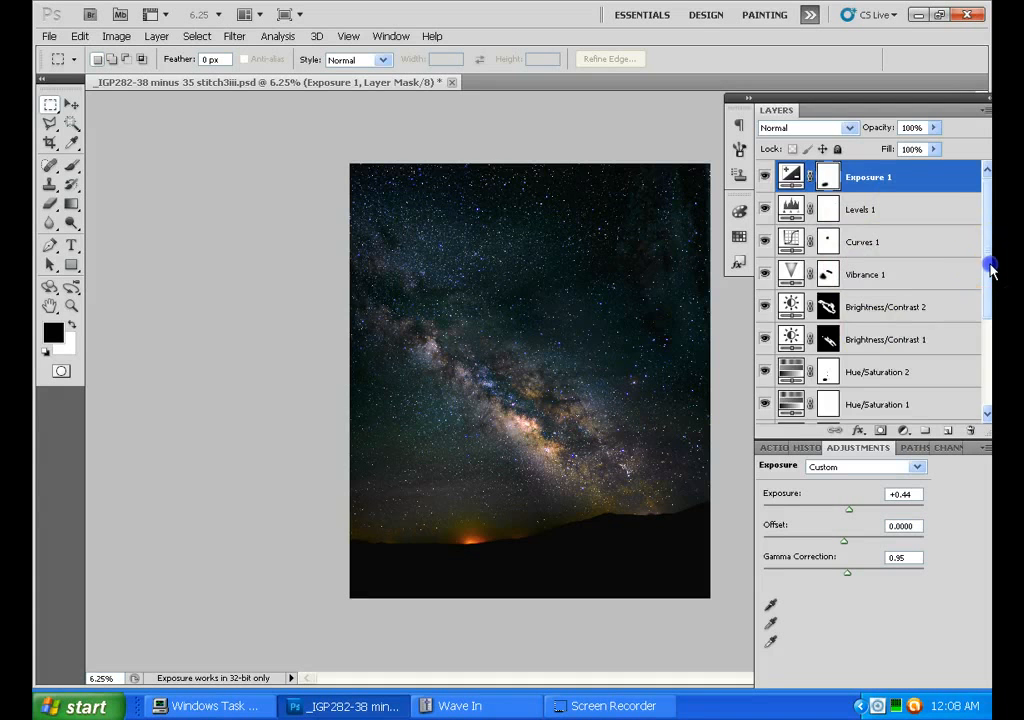
Step: Select the Black & White 1 adjustment layer and review its color slider settings
{"action": "left_click_drag", "start_coordinate": [990, 267], "coordinate": [990, 343]}
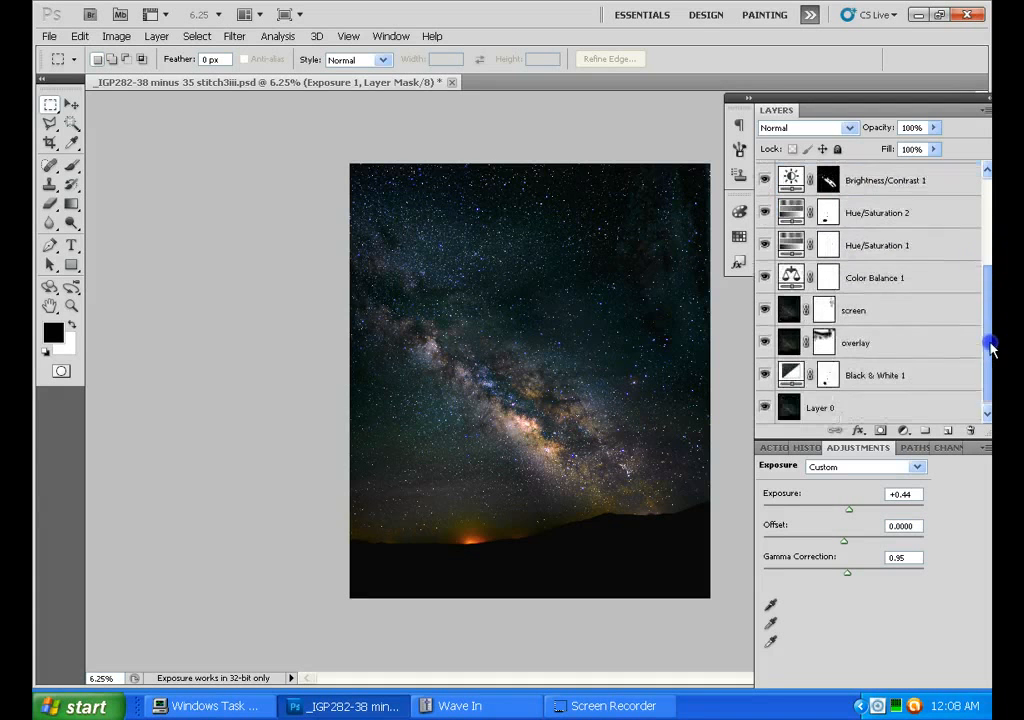
{"action": "left_click", "coordinate": [867, 377]}
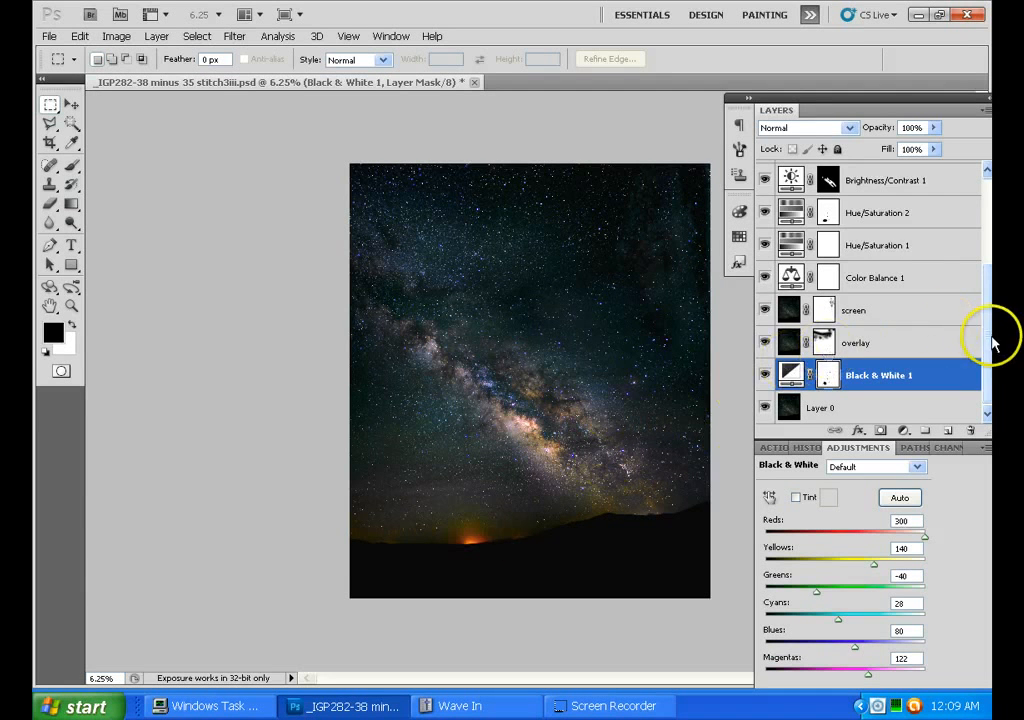
{"action": "left_click_drag", "start_coordinate": [988, 327], "coordinate": [975, 230]}
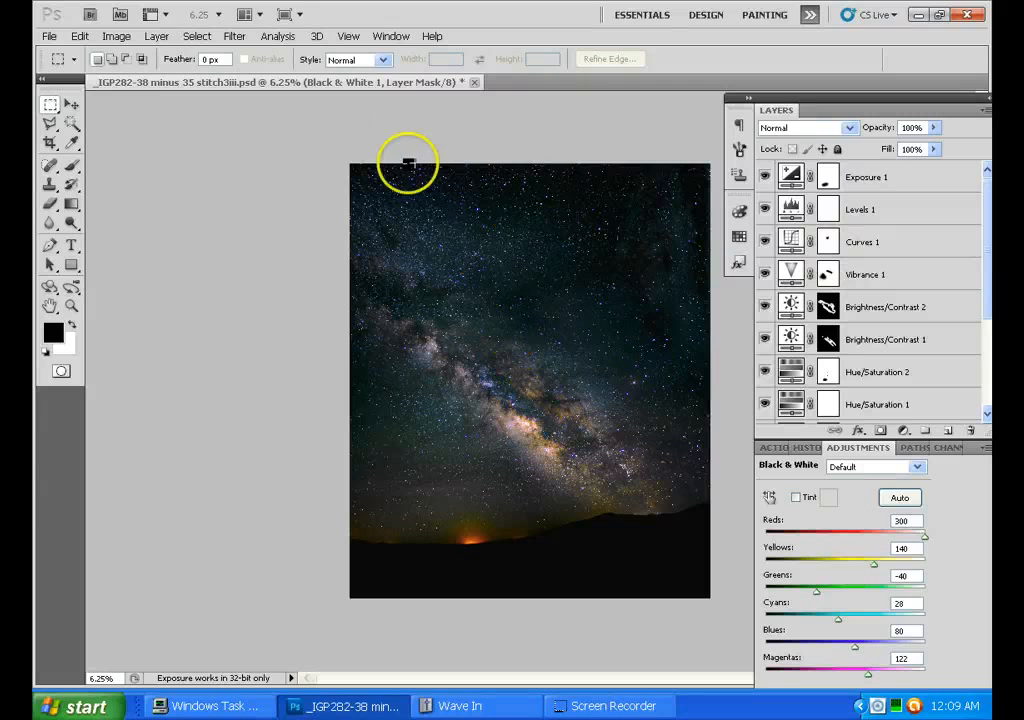
Step: Soft-proof the finished image with the Internet Standard RGB (sRGB) proof setup
{"action": "left_click", "coordinate": [347, 36]}
{"action": "mouse_move", "coordinate": [362, 54]}
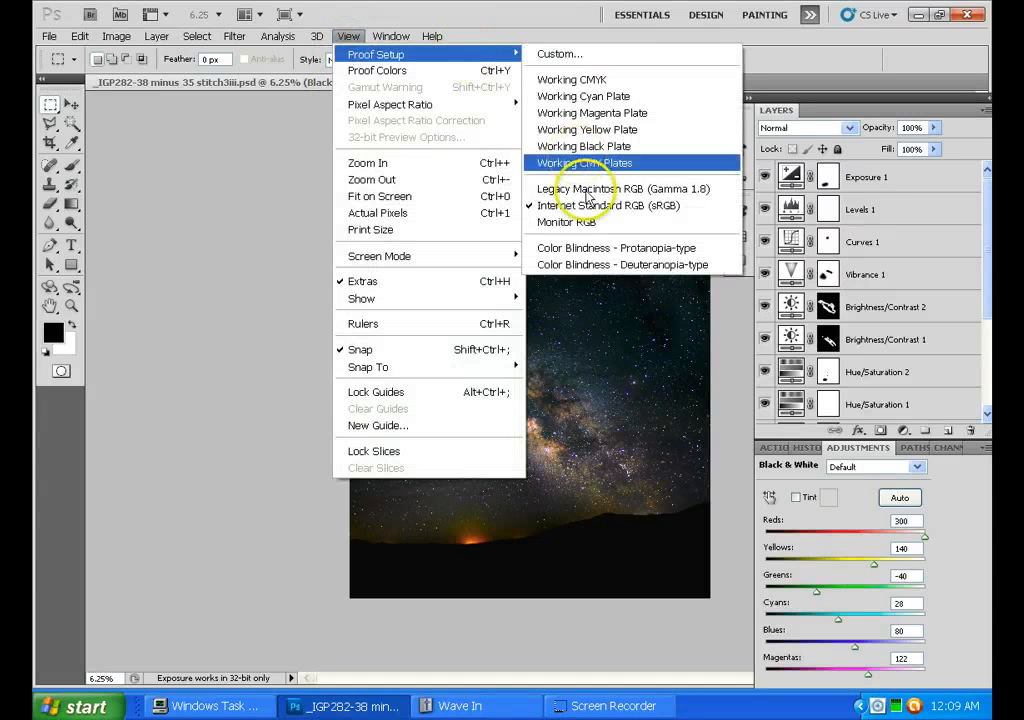
{"action": "left_click", "coordinate": [590, 205]}
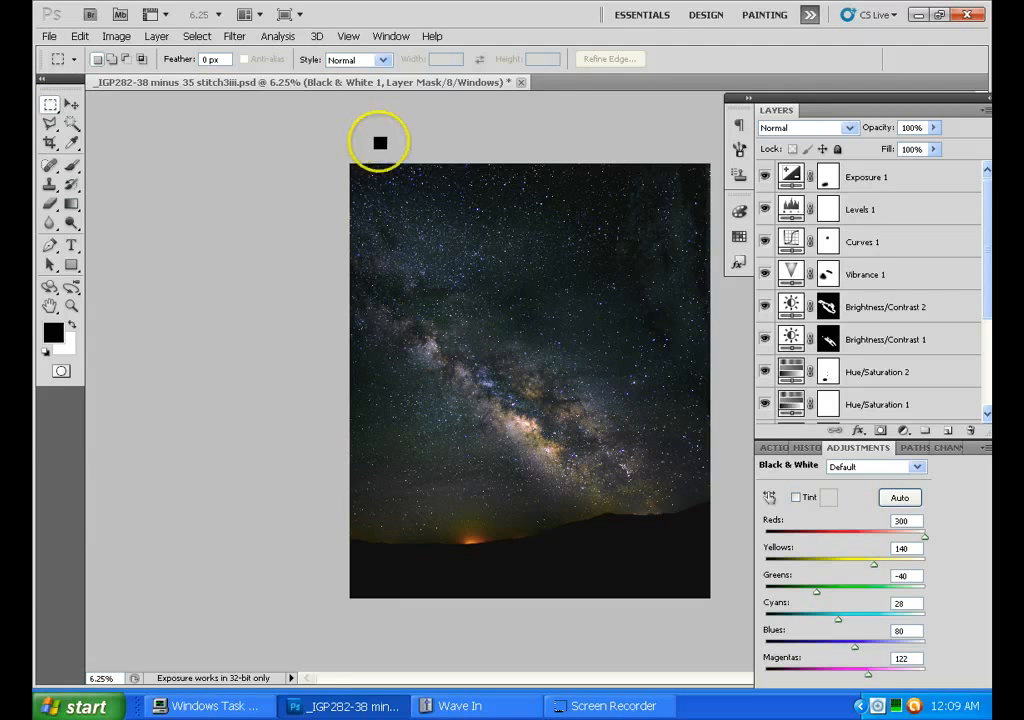
Step: Switch the proof setup to Working CMYK to preview how the image would look in print
{"action": "left_click", "coordinate": [347, 36]}
{"action": "mouse_move", "coordinate": [373, 55]}
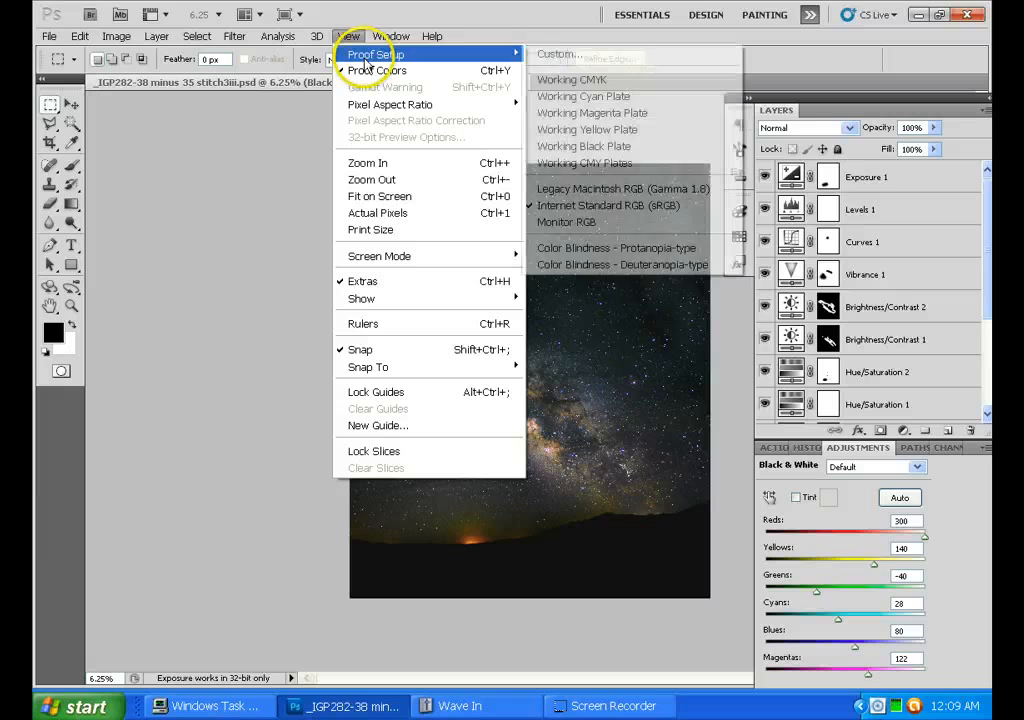
{"action": "left_click", "coordinate": [573, 82]}
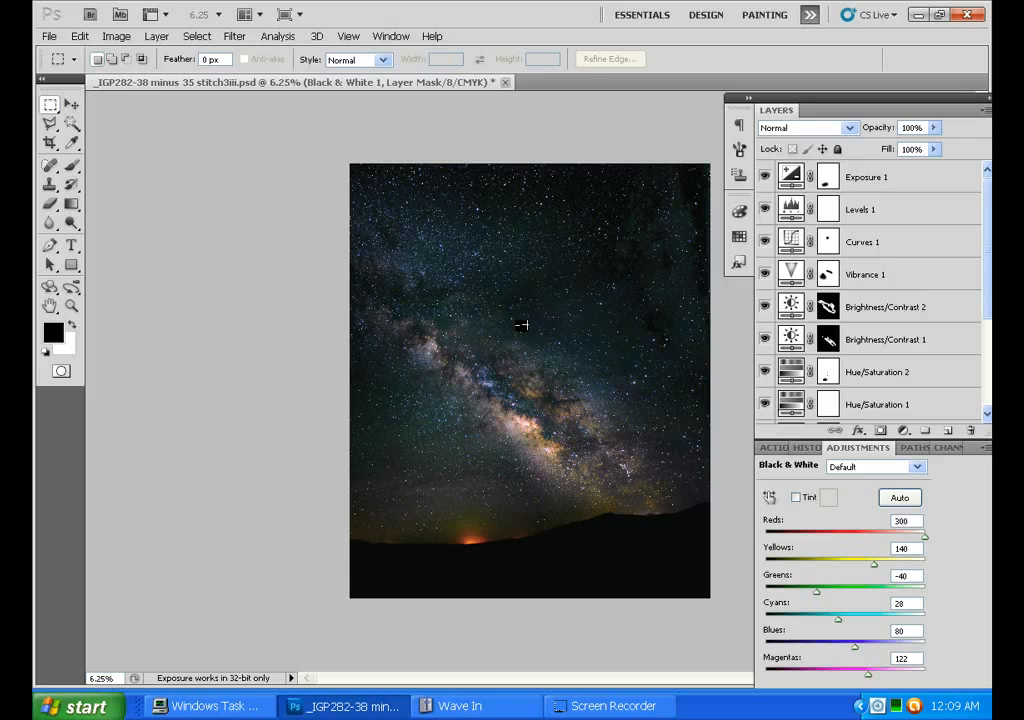
Step: Return the proof setup to Internet Standard RGB (sRGB) to compare it with the CMYK preview
{"action": "left_click", "coordinate": [348, 38]}
{"action": "mouse_move", "coordinate": [368, 54]}
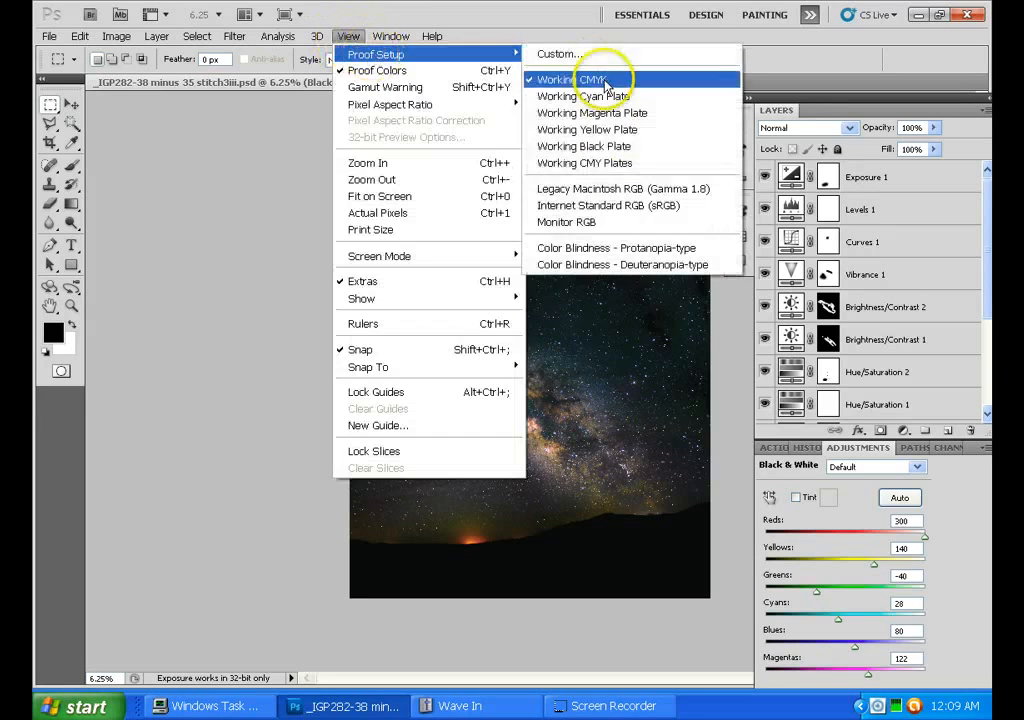
{"action": "left_click", "coordinate": [618, 205]}
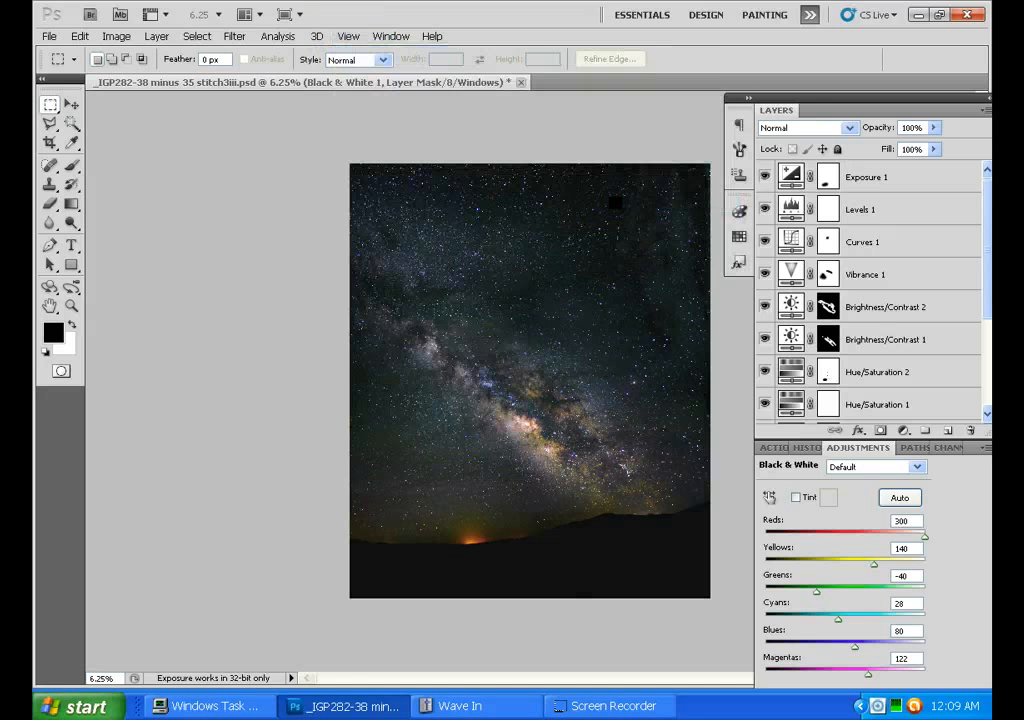
{"action": "left_click", "coordinate": [614, 197]}
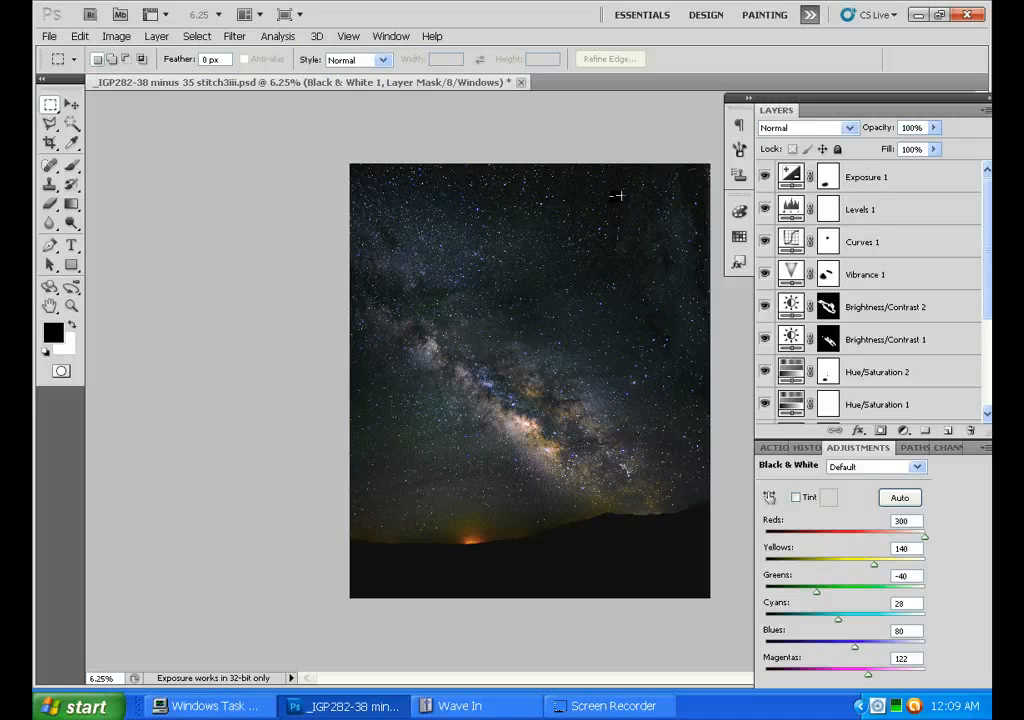